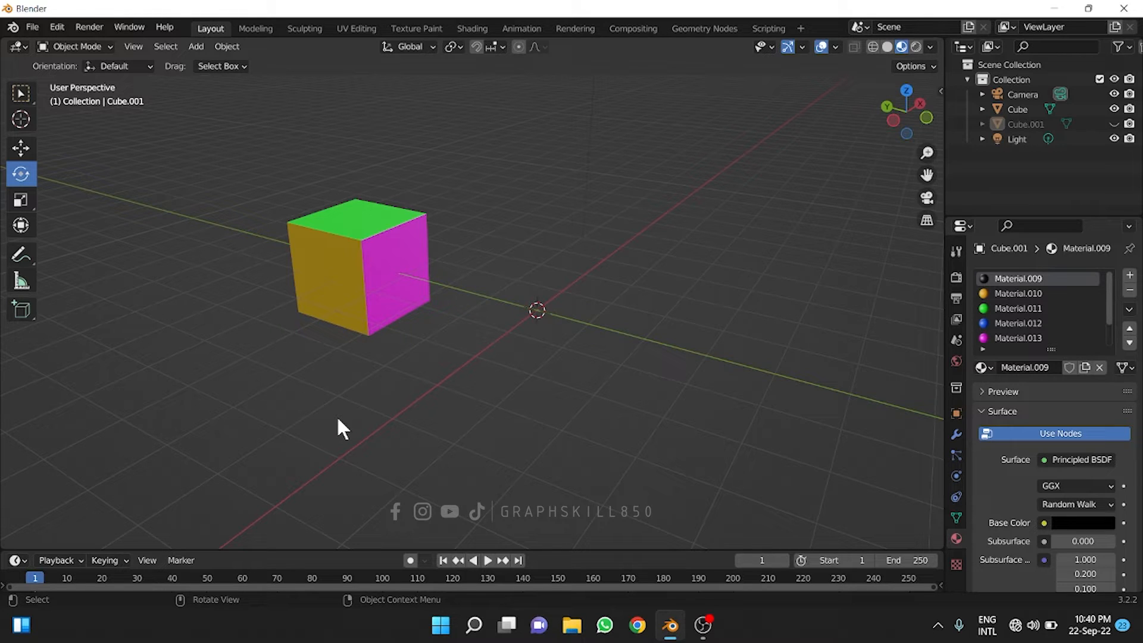
# Unhide the Cube.001 object and examine the Rubik's cube beside the plain coloured cube.
pyautogui.click(1113, 123)
pyautogui.moveTo(567, 322); pyautogui.dragTo(538, 346, button='middle')
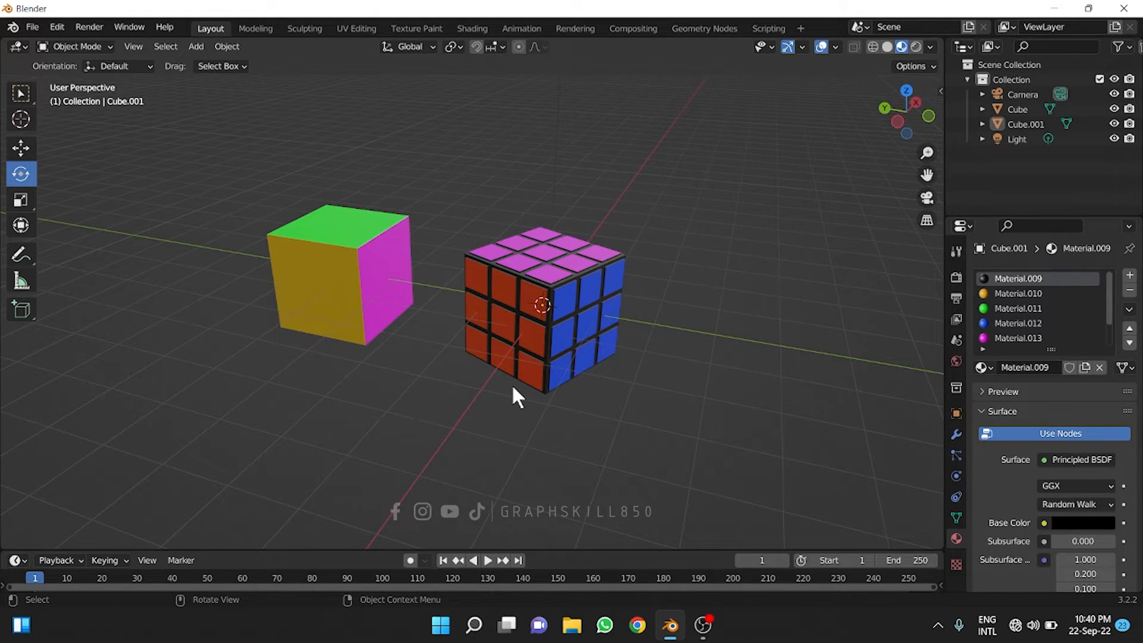
pyautogui.moveTo(515, 380)
pyautogui.mouseDown(button='middle')
pyautogui.moveTo(476, 390)
pyautogui.moveTo(356, 381)
pyautogui.moveTo(526, 383)
pyautogui.moveTo(578, 369)
pyautogui.moveTo(472, 357)
pyautogui.moveTo(528, 375)
pyautogui.mouseUp(button='middle')
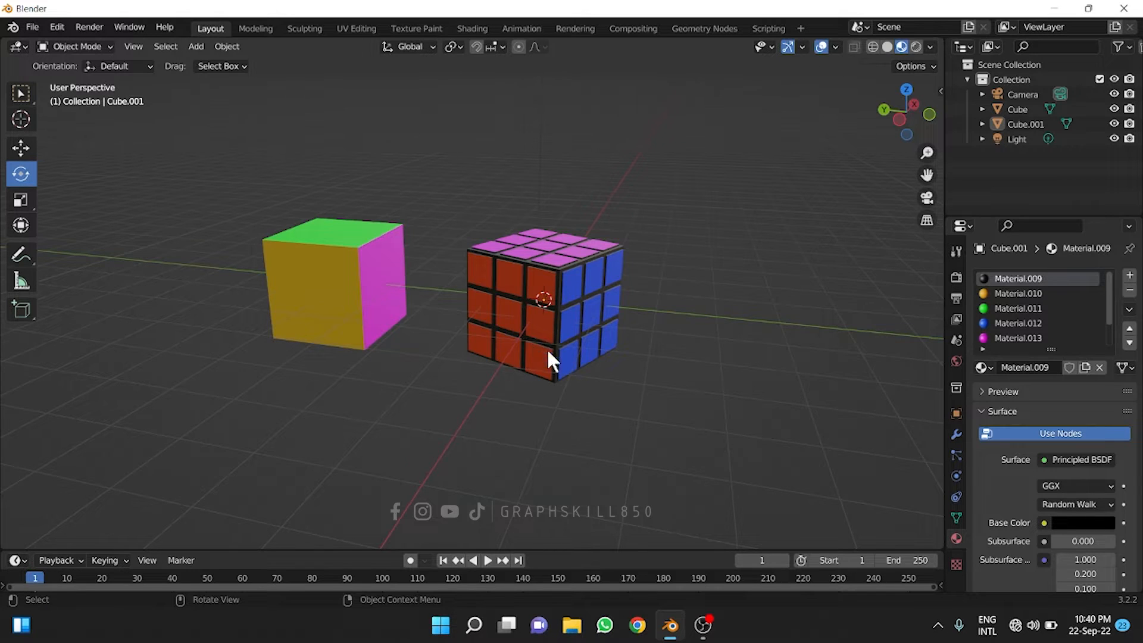
# Switch to the Move tool and delete both the Rubik's cube and the plain coloured cube from the scene.
pyautogui.scroll(-2, 547, 348)
pyautogui.click(544, 330)
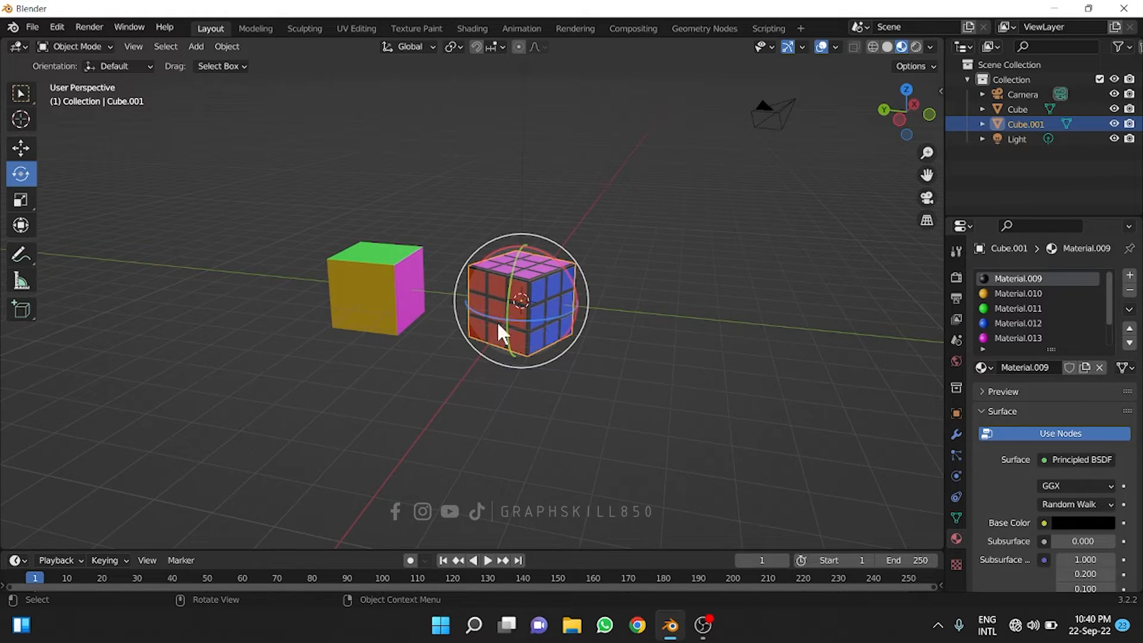
pyautogui.click(21, 148)
pyautogui.press('Delete')
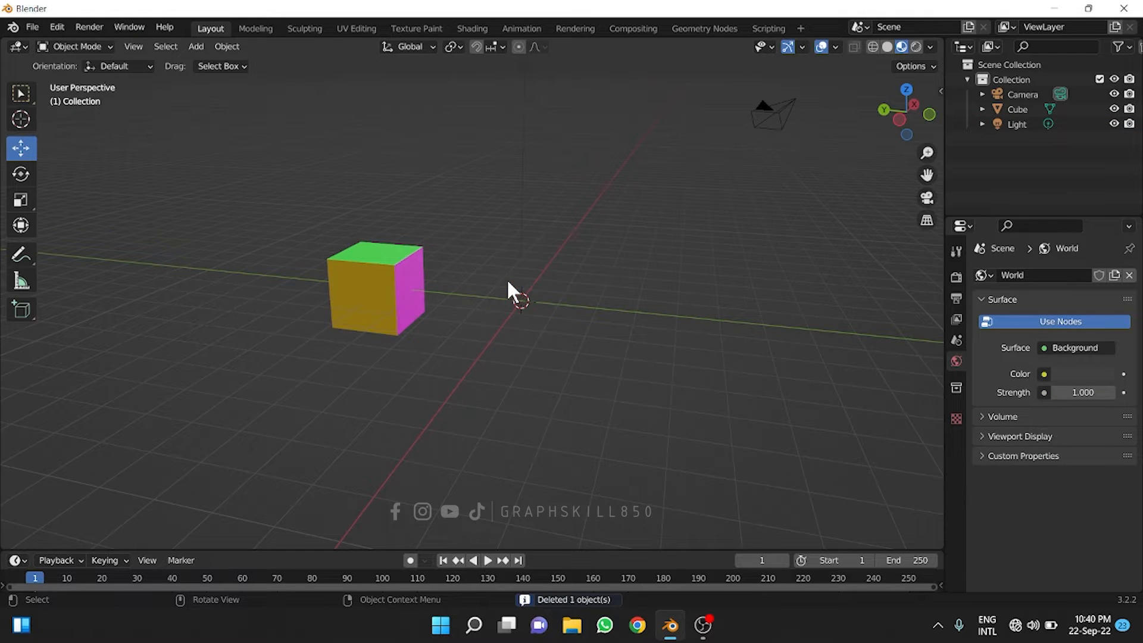
pyautogui.click(401, 302)
pyautogui.press('Delete')
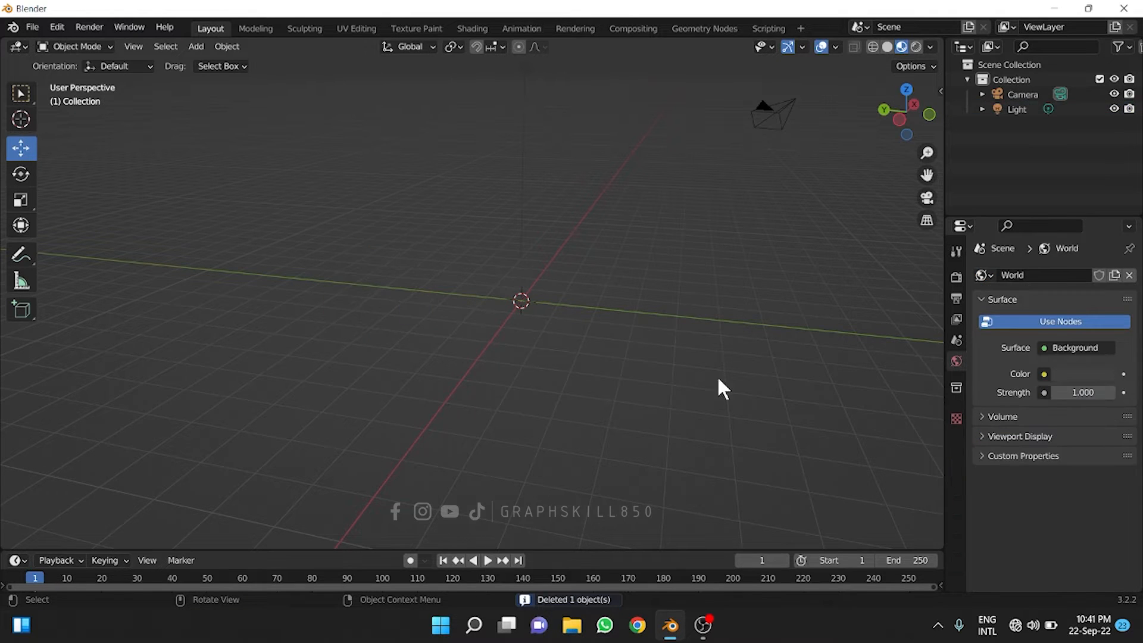
# Add a new mesh cube at the world origin.
pyautogui.hotkey('shift', 'a')
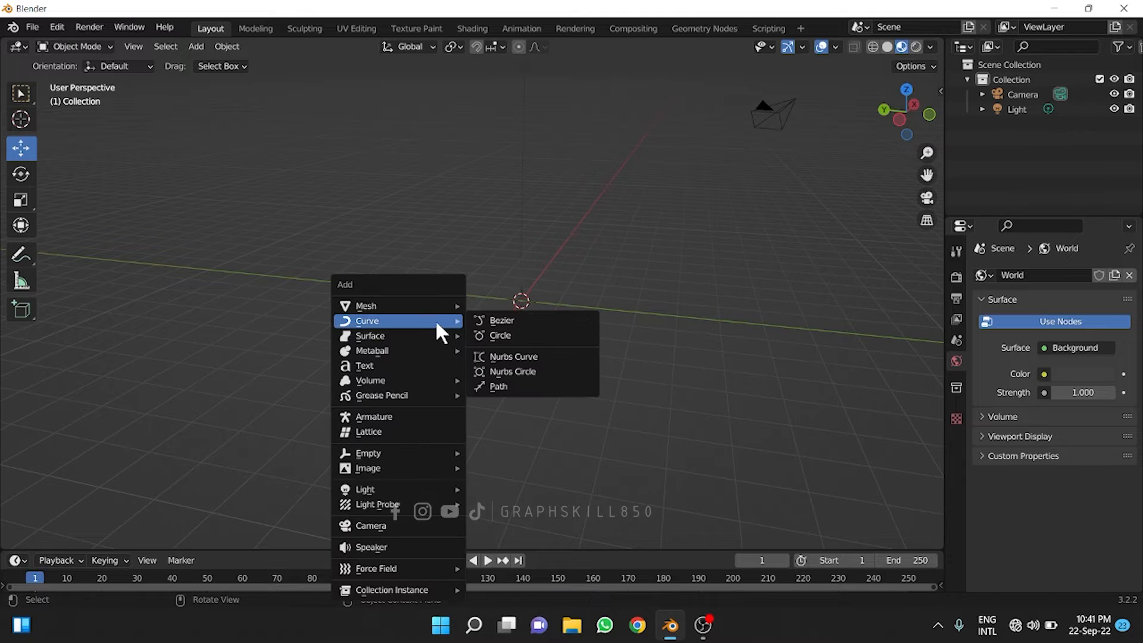
pyautogui.moveTo(434, 318)
pyautogui.click(501, 320)
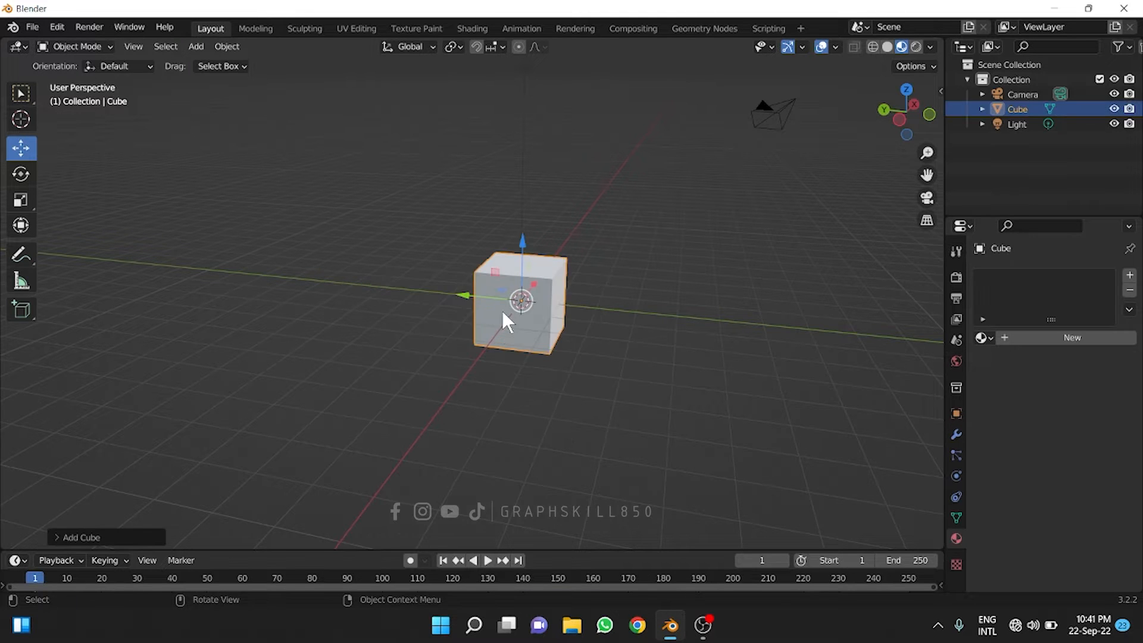
pyautogui.moveTo(412, 308); pyautogui.dragTo(427, 305, button='middle')
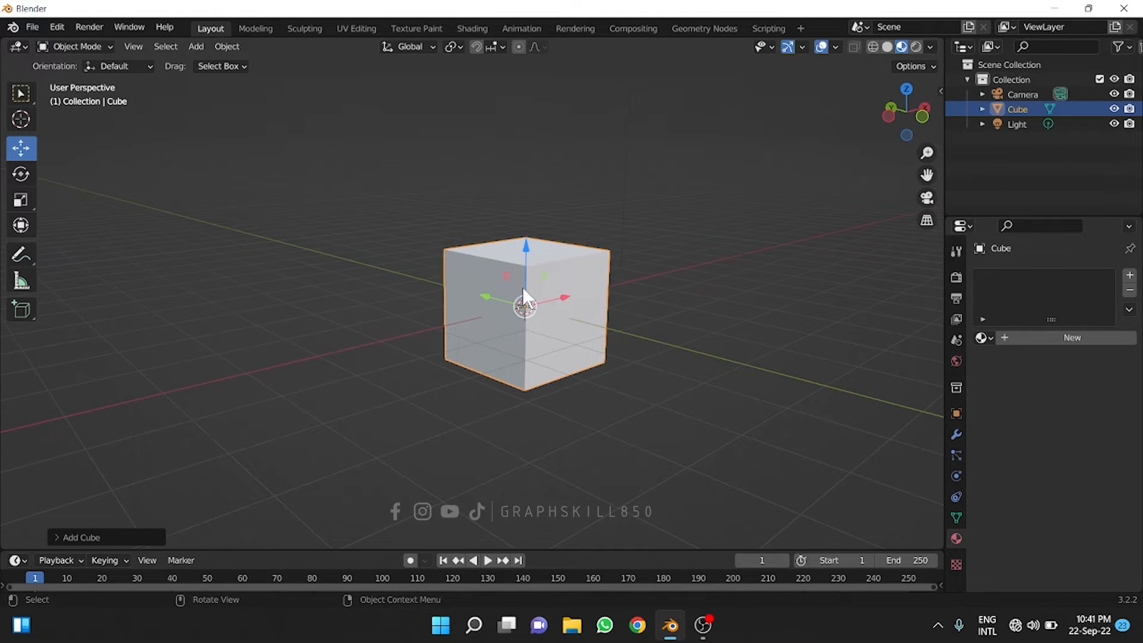
pyautogui.click(956, 432)
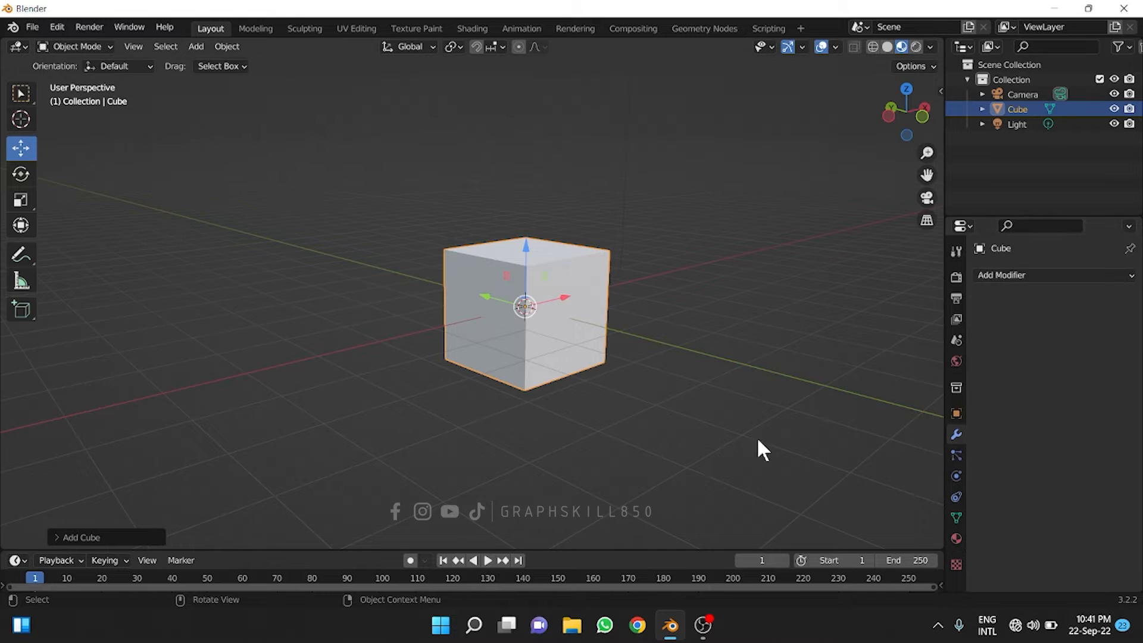
pyautogui.click(955, 539)
# In Edit Mode, add two evenly spaced vertical loop cuts that divide the cube into three slices along Y.
pyautogui.moveTo(568, 409); pyautogui.dragTo(591, 442, button='middle')
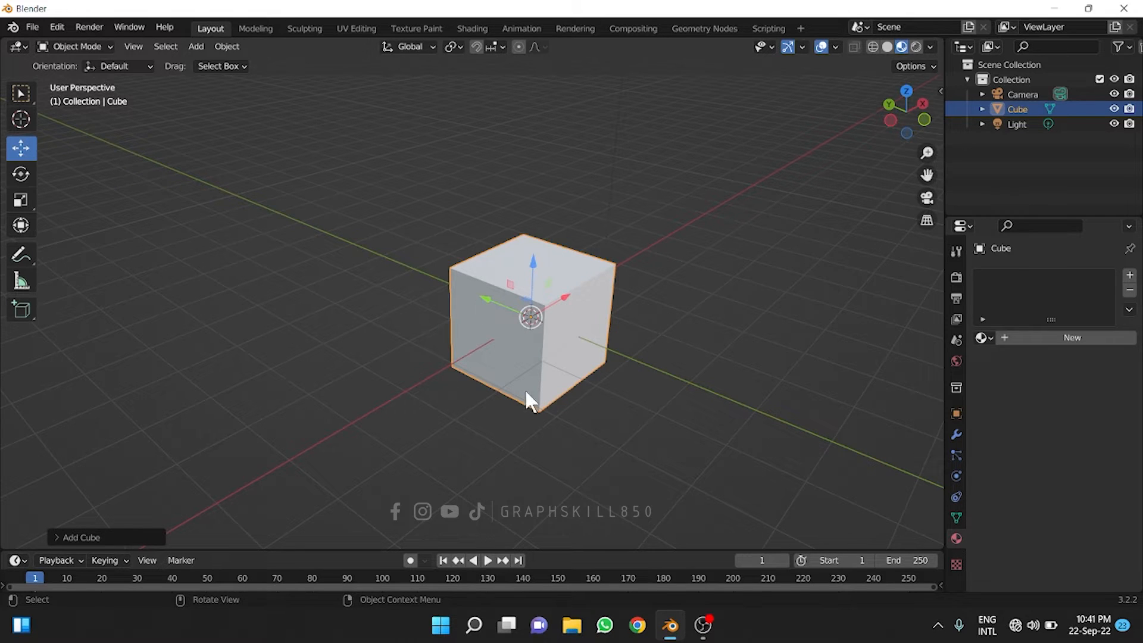
pyautogui.scroll(2, 513, 348)
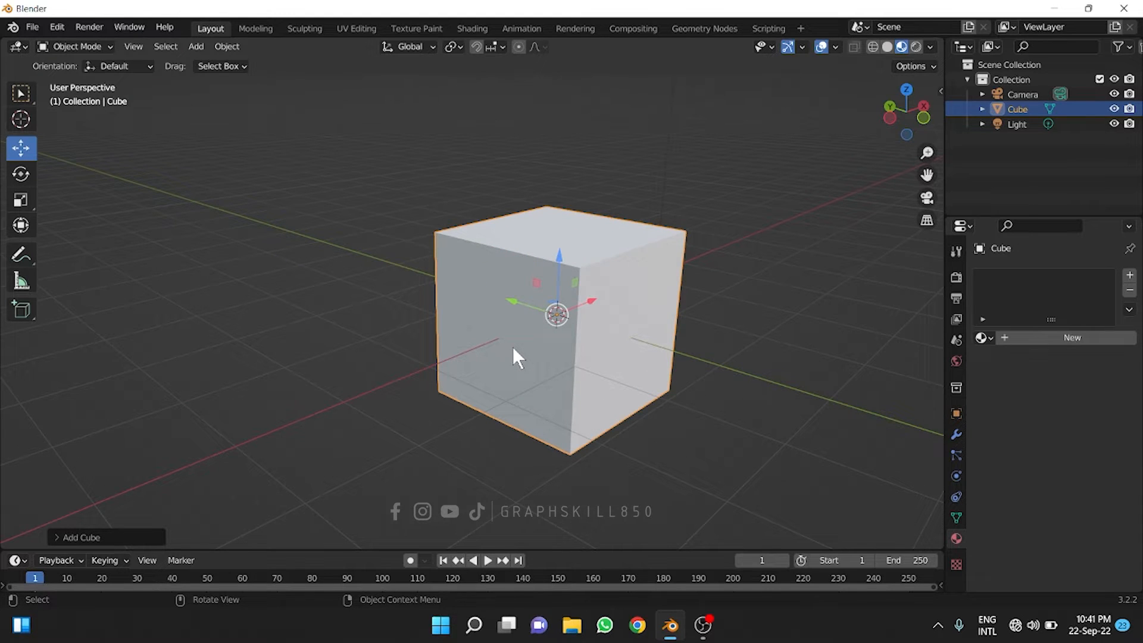
pyautogui.press('Tab')
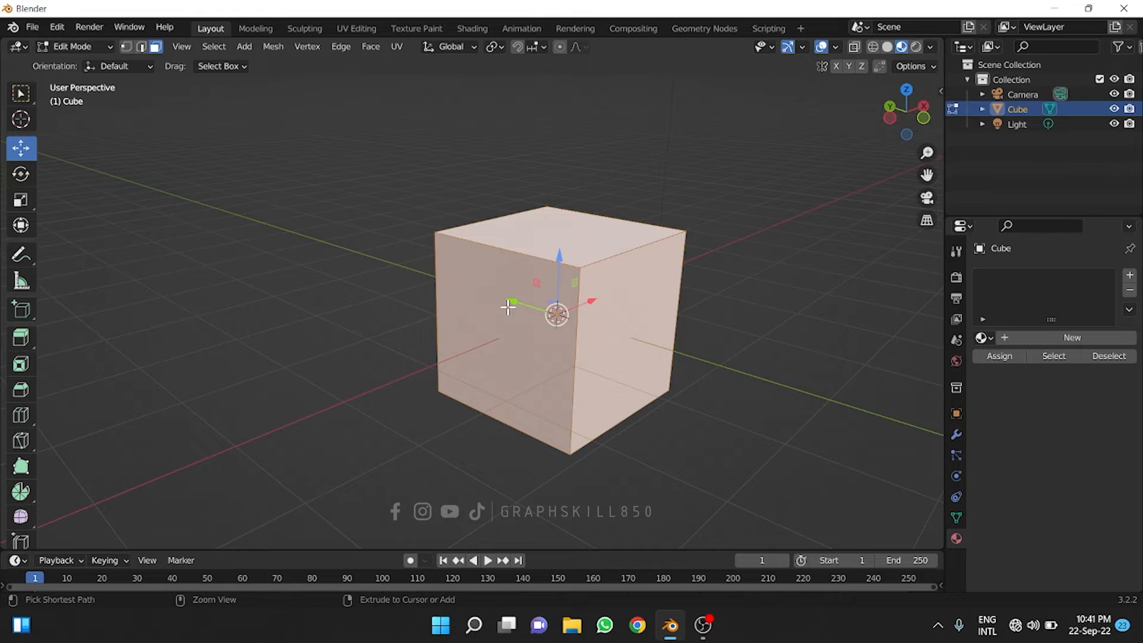
pyautogui.hotkey('ctrl', 'r')
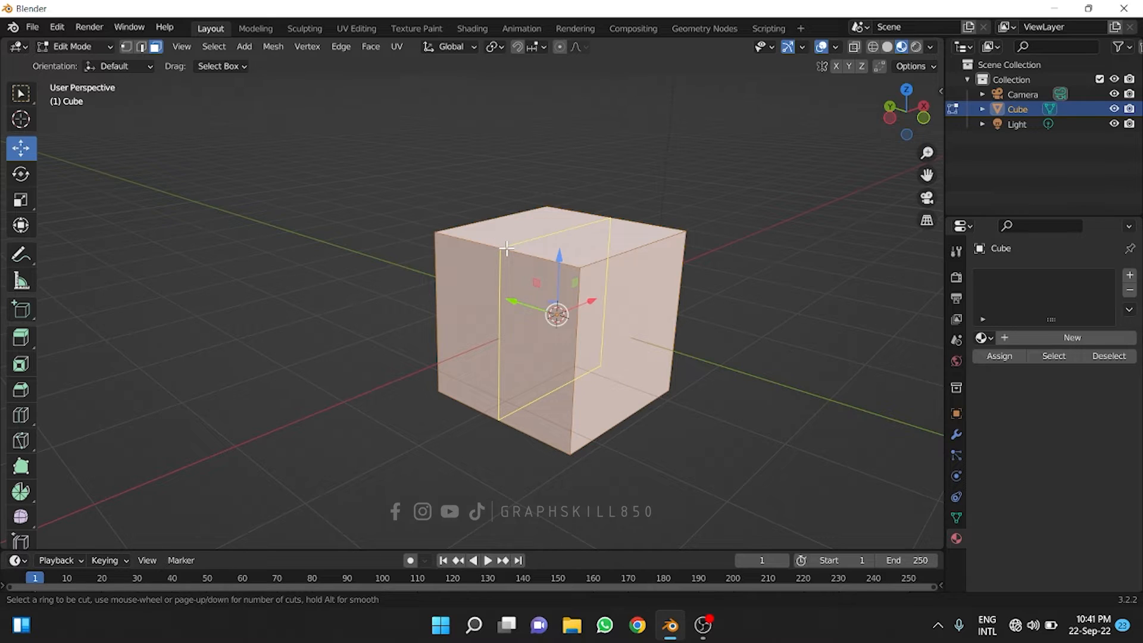
pyautogui.scroll(1, 506, 249)
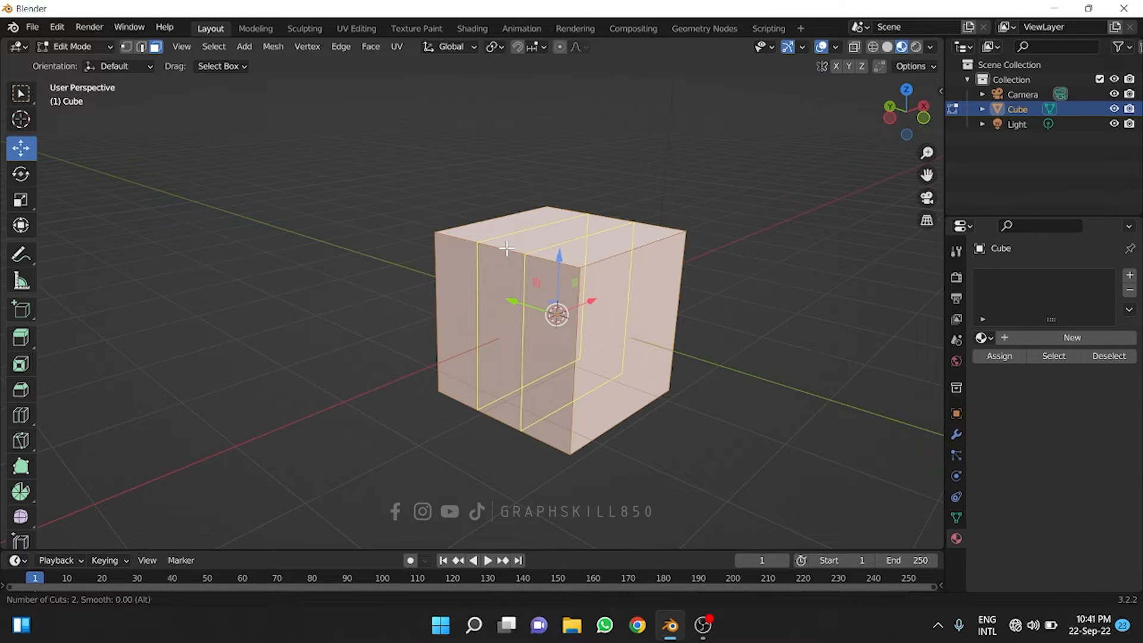
pyautogui.click(507, 248)
pyautogui.rightClick(506, 250)
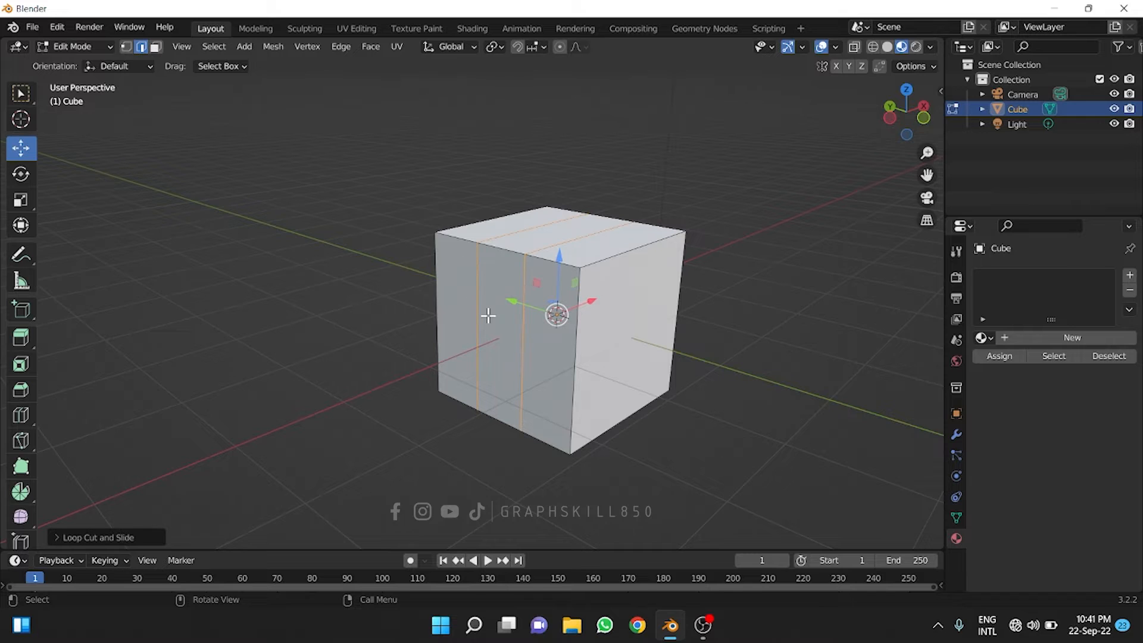
# Add two evenly spaced horizontal loop cuts around the cube, leaving them unslid.
pyautogui.hotkey('ctrl', 'r')
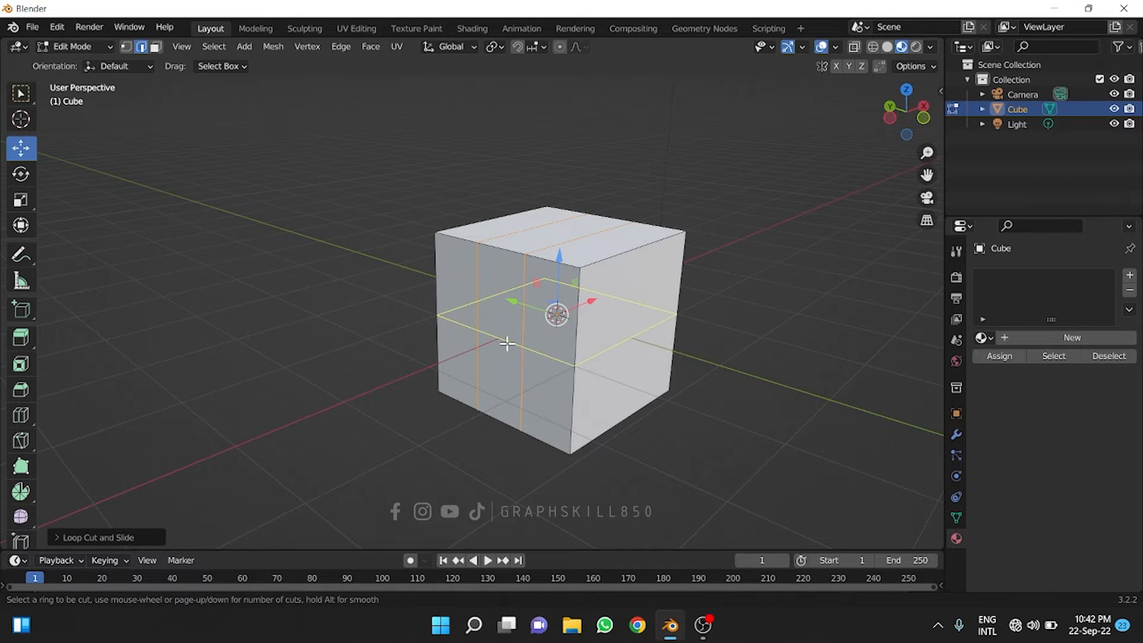
pyautogui.scroll(1, 553, 360)
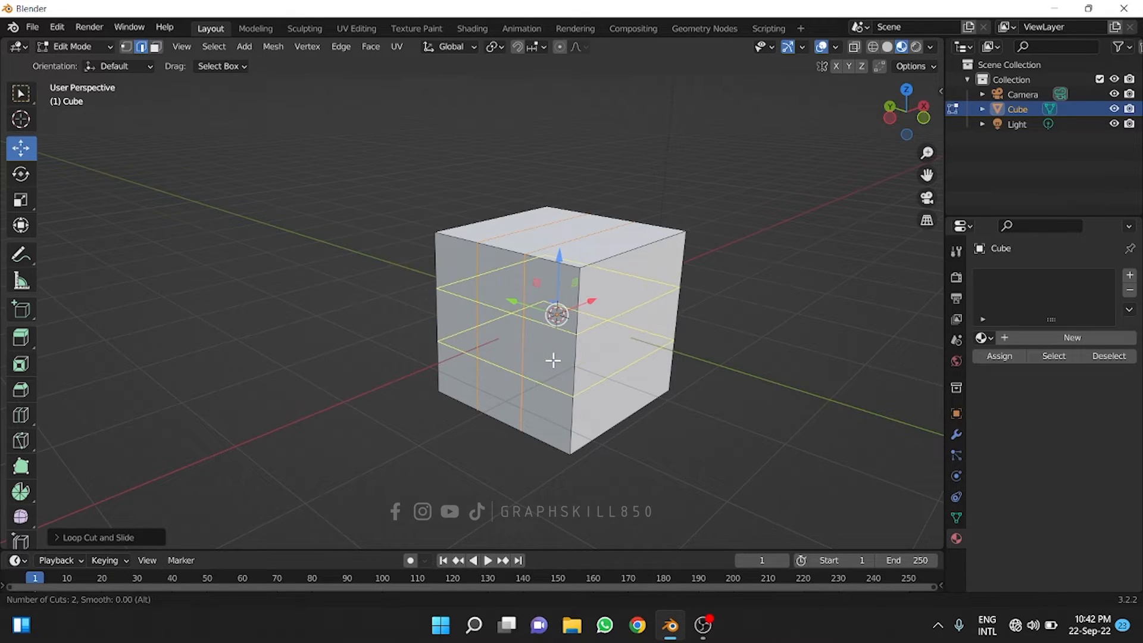
pyautogui.click(553, 360)
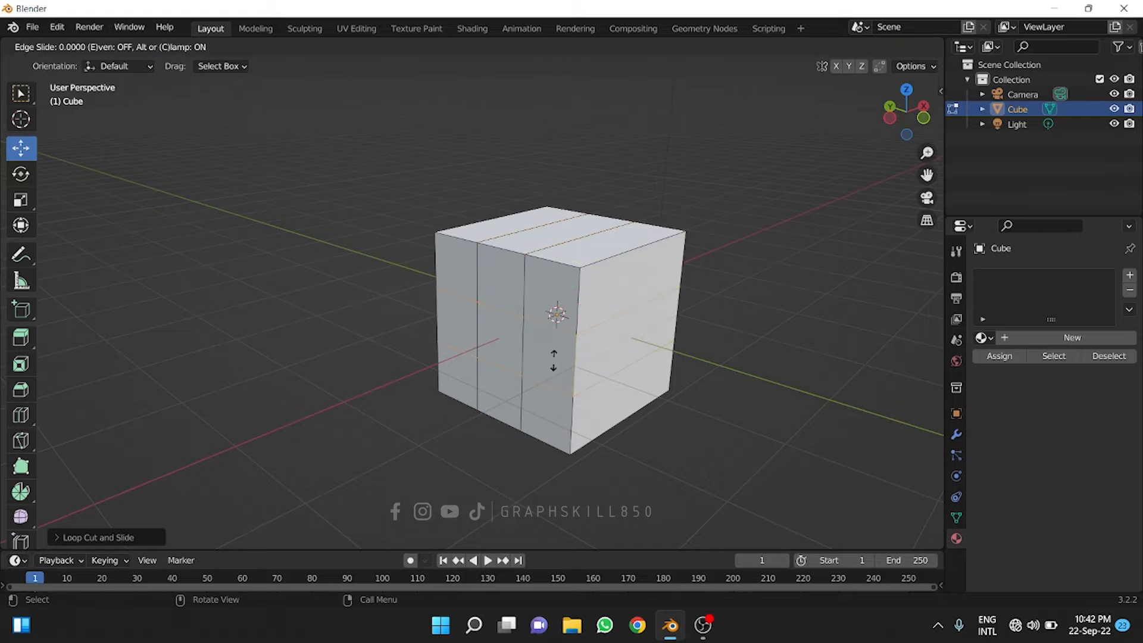
pyautogui.rightClick(560, 370)
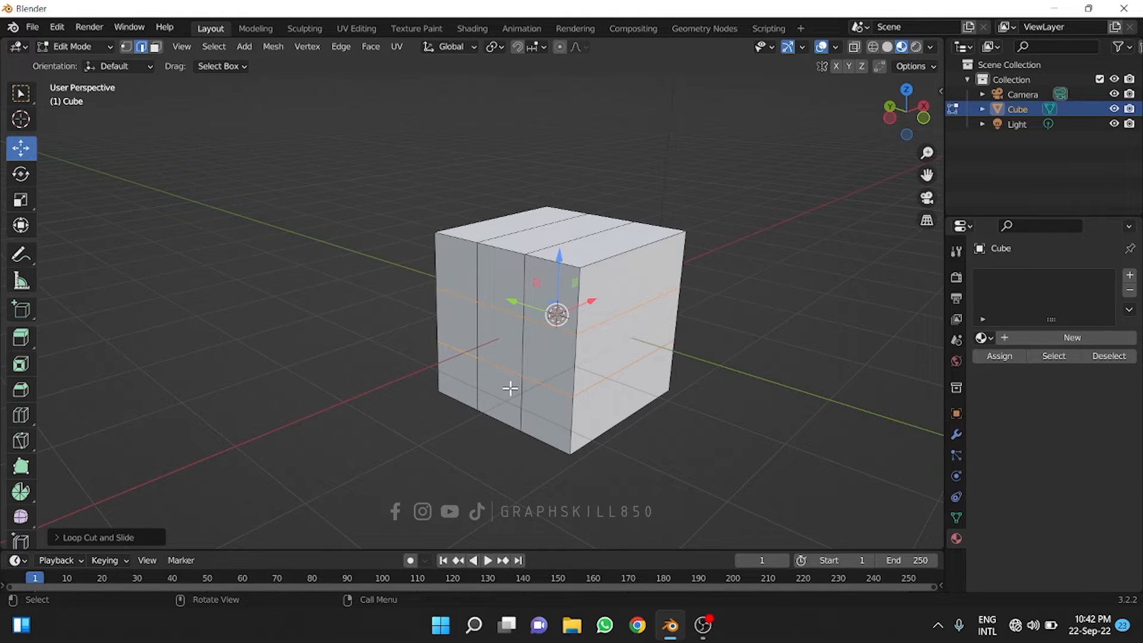
# Add two centred vertical loop cuts along the cube's remaining X direction to form a 3 by 3 grid on every side.
pyautogui.moveTo(510, 387); pyautogui.dragTo(559, 404, button='middle')
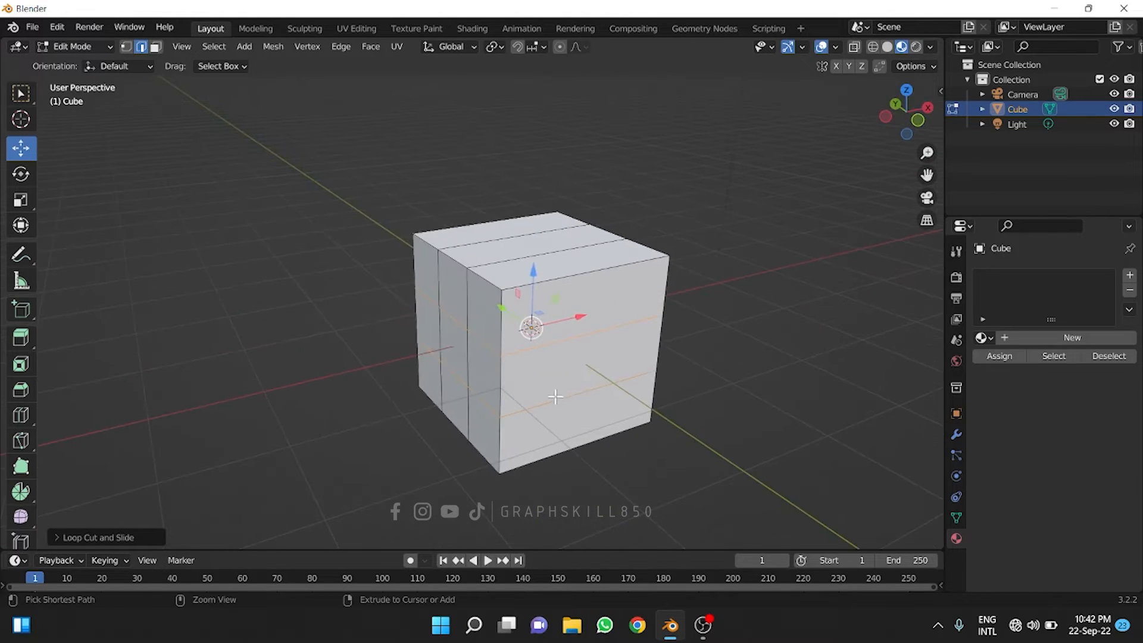
pyautogui.hotkey('ctrl', 'r')
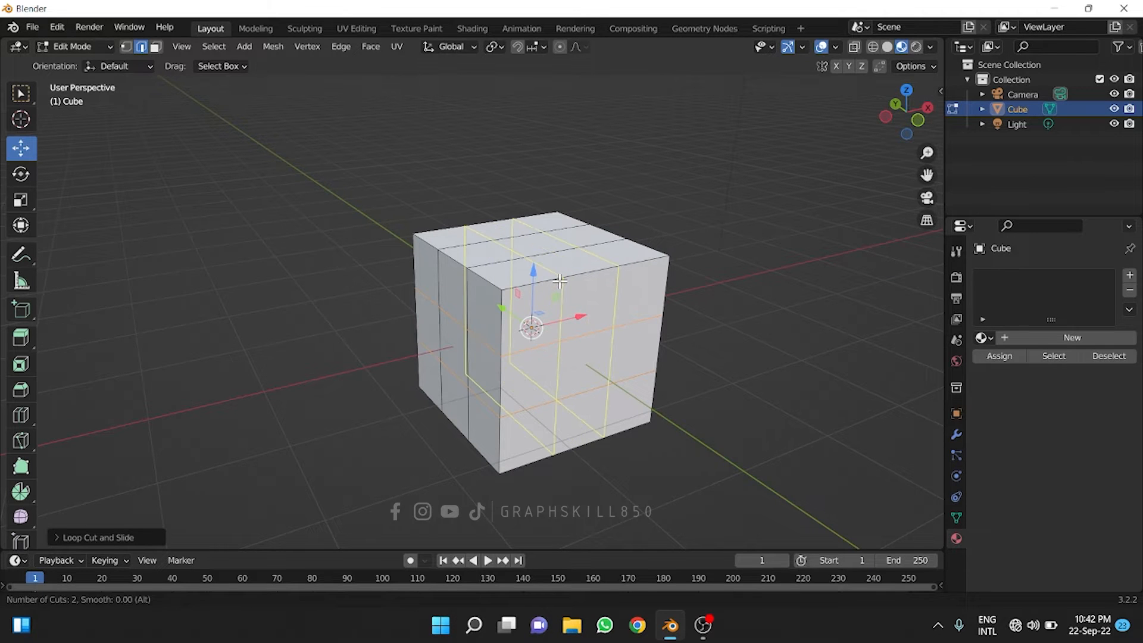
pyautogui.click(557, 283)
pyautogui.rightClick(547, 316)
pyautogui.moveTo(548, 315); pyautogui.dragTo(539, 357, button='middle')
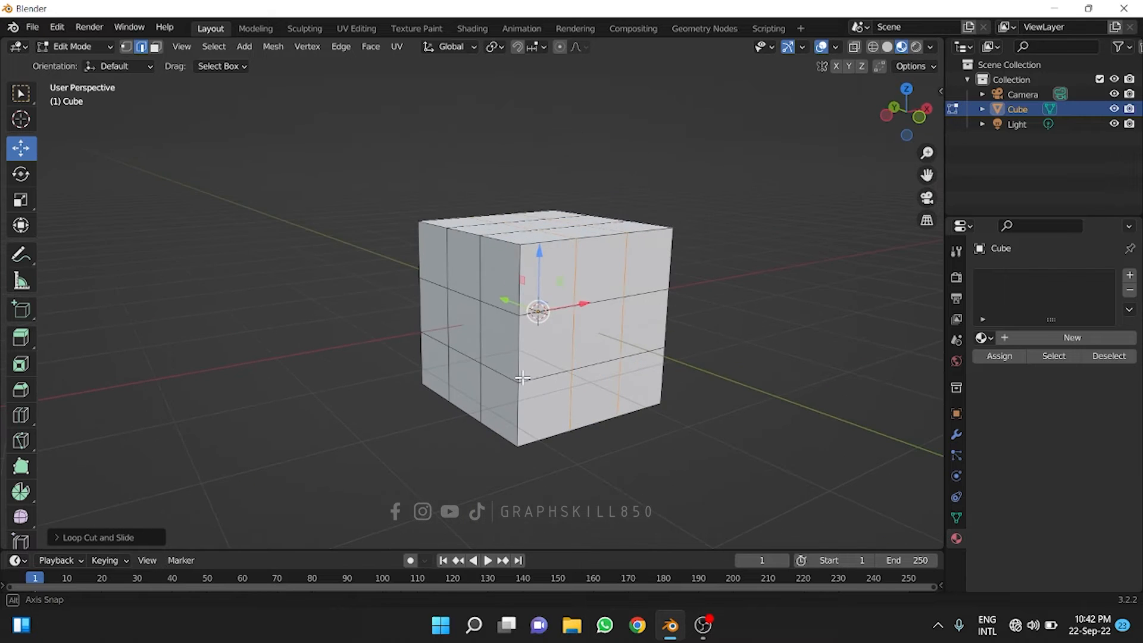
# Switch to face selection and box-select all of the cube's faces, using X-ray temporarily to include the hidden ones.
pyautogui.click(155, 46)
pyautogui.scroll(-2, 364, 244)
pyautogui.moveTo(365, 244); pyautogui.dragTo(584, 248, button='middle')
pyautogui.moveTo(632, 175); pyautogui.dragTo(295, 512)
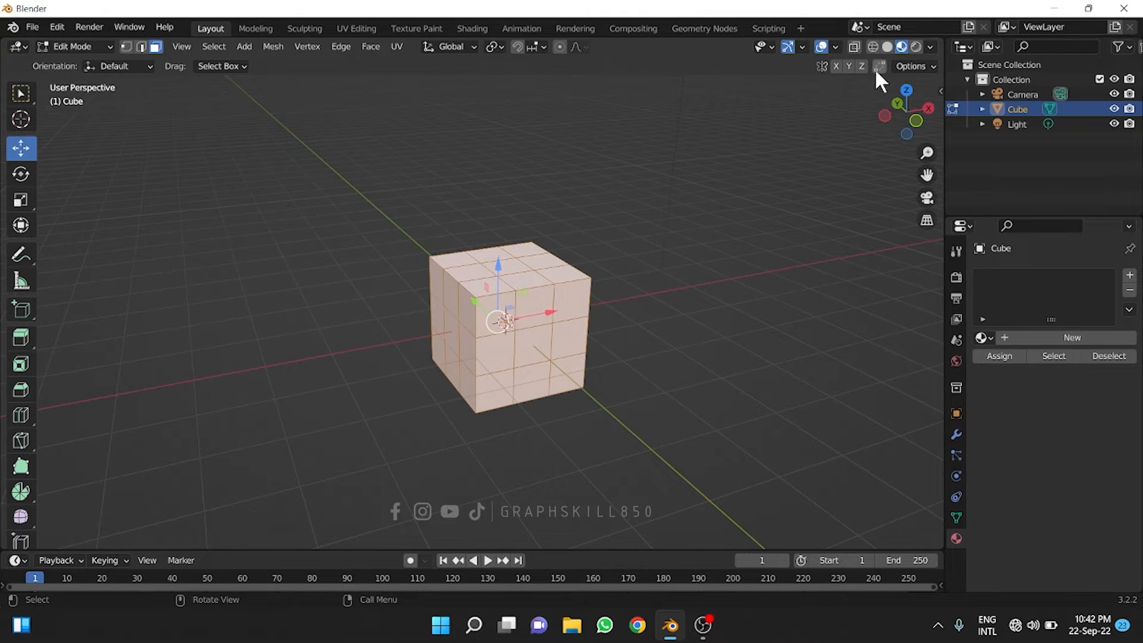
pyautogui.click(855, 46)
pyautogui.moveTo(311, 163); pyautogui.dragTo(689, 485)
pyautogui.click(855, 46)
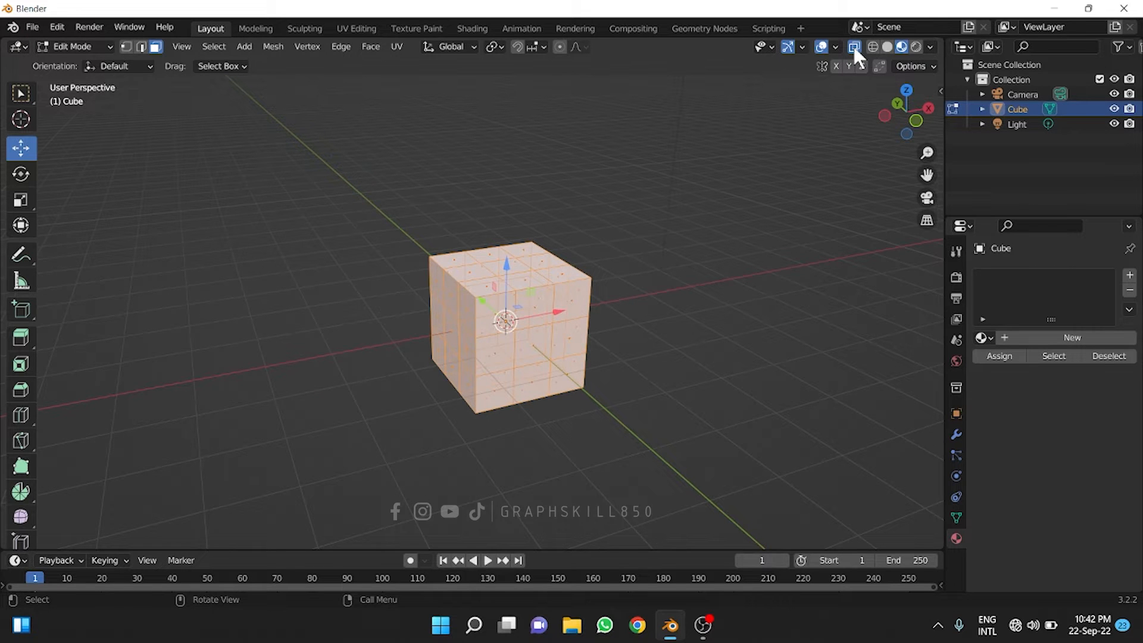
# Clear the face selection and select all faces of the cube again.
pyautogui.moveTo(661, 384)
pyautogui.mouseDown(button='middle')
pyautogui.moveTo(503, 377)
pyautogui.moveTo(524, 258)
pyautogui.moveTo(571, 222)
pyautogui.moveTo(615, 411)
pyautogui.moveTo(629, 416)
pyautogui.moveTo(663, 388)
pyautogui.mouseUp(button='middle')
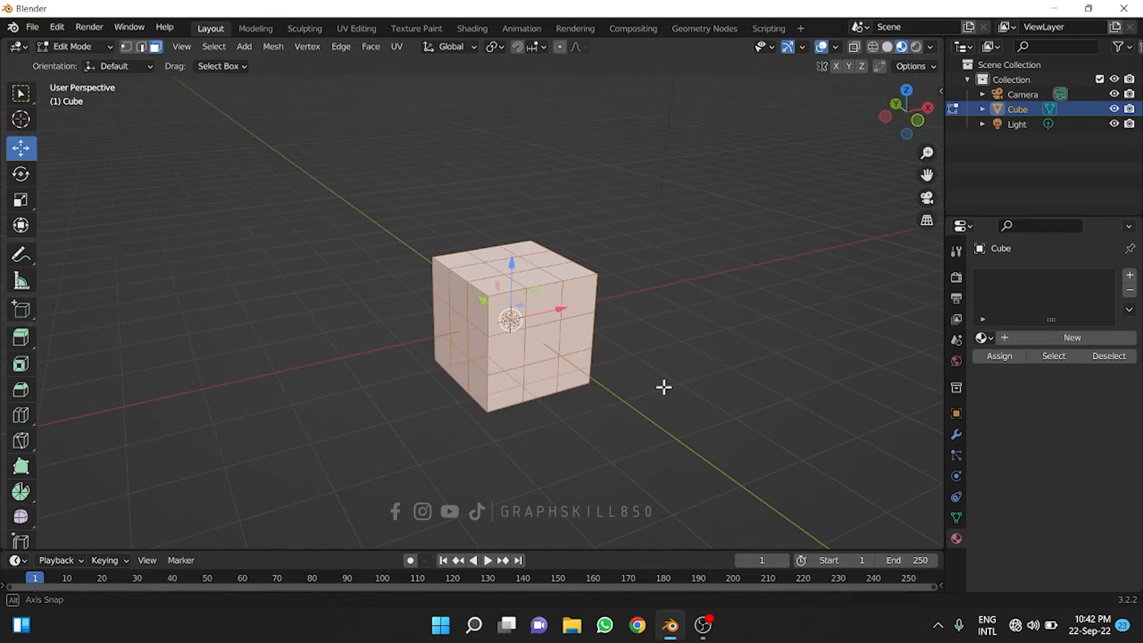
pyautogui.scroll(4, 513, 377)
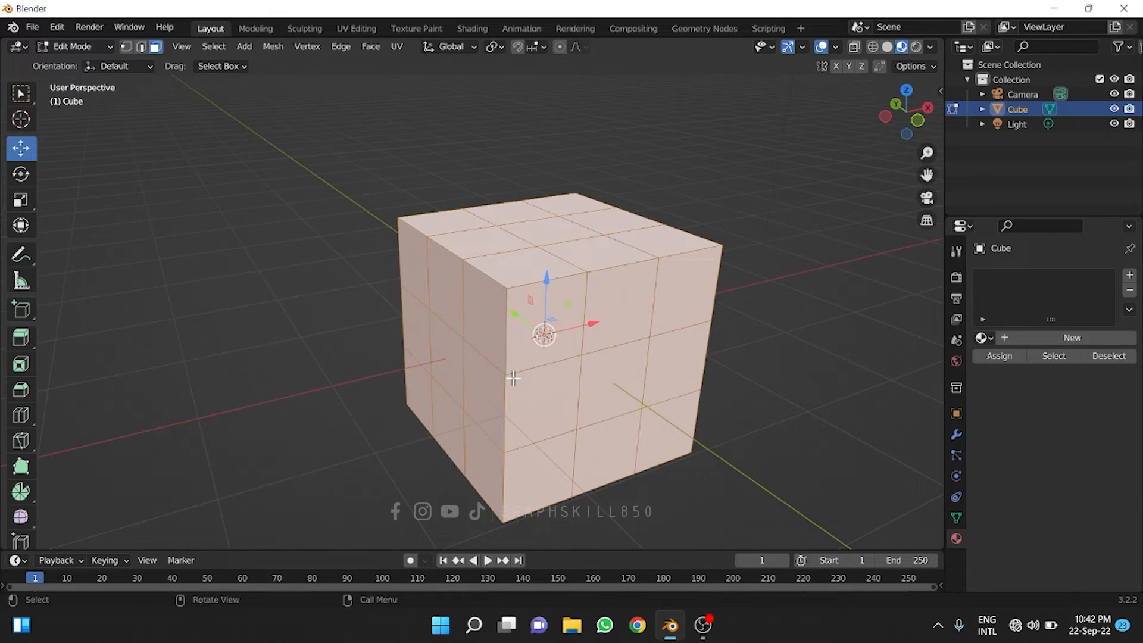
pyautogui.click(447, 362)
pyautogui.scroll(-3, 535, 452)
pyautogui.click(547, 496)
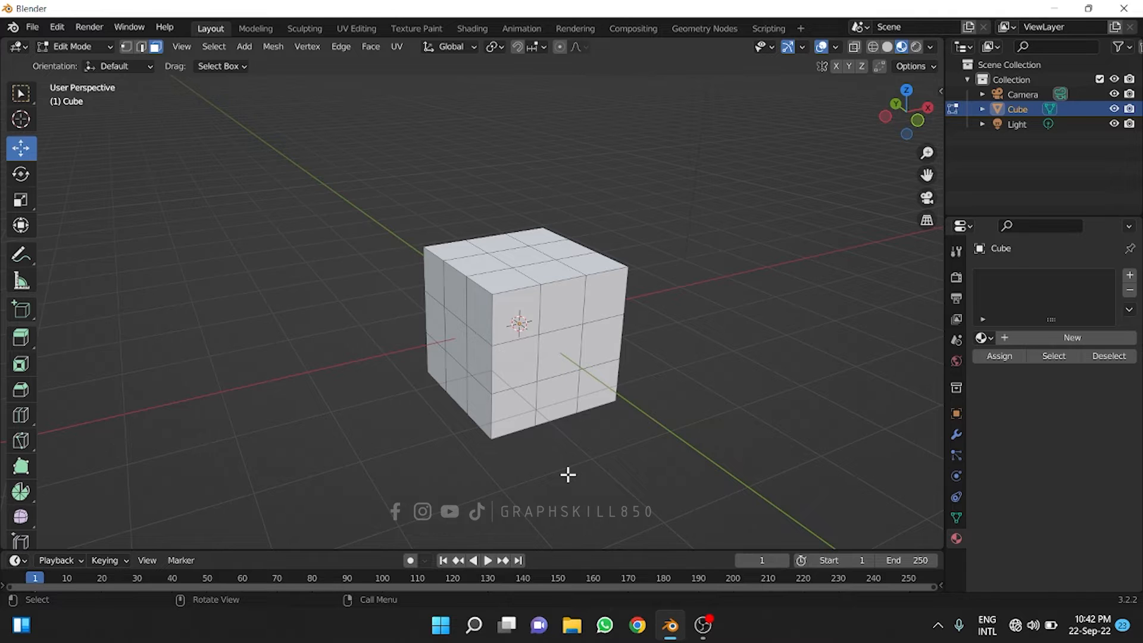
pyautogui.press('a')
pyautogui.moveTo(567, 474); pyautogui.dragTo(588, 433, button='middle')
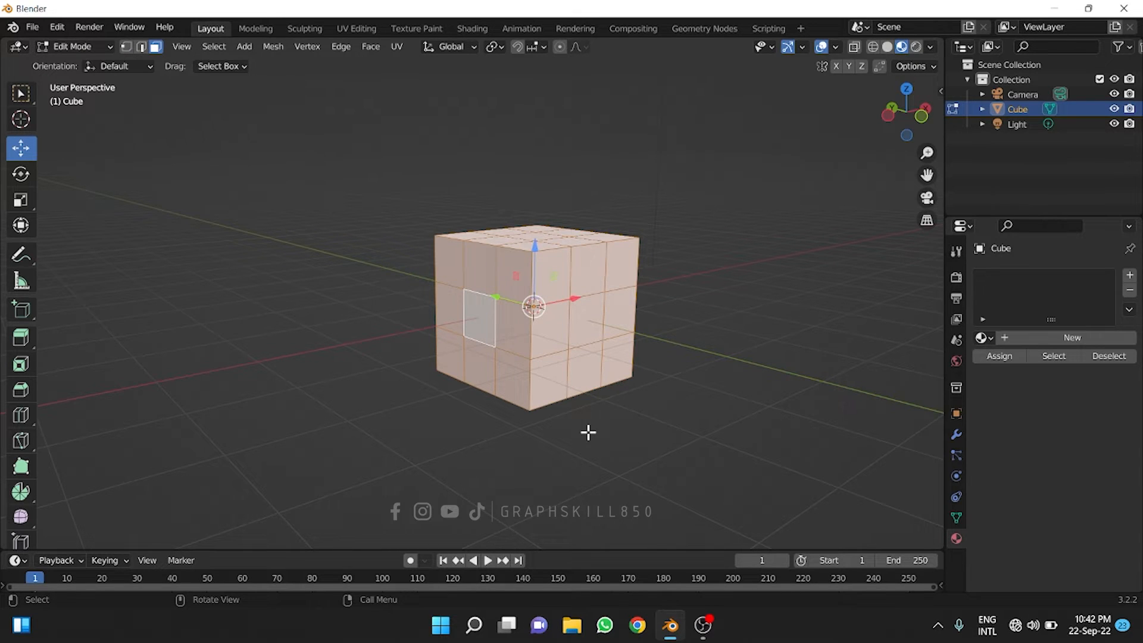
pyautogui.scroll(2, 539, 306)
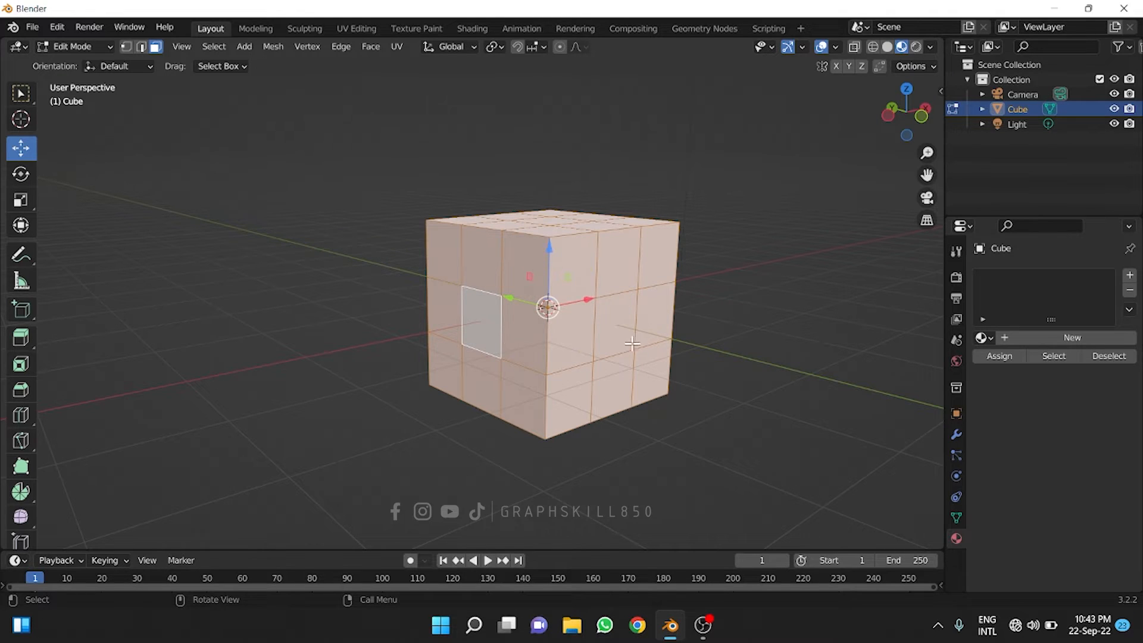
pyautogui.hotkey('shift', 'space')
pyautogui.press('i')
pyautogui.press('i')
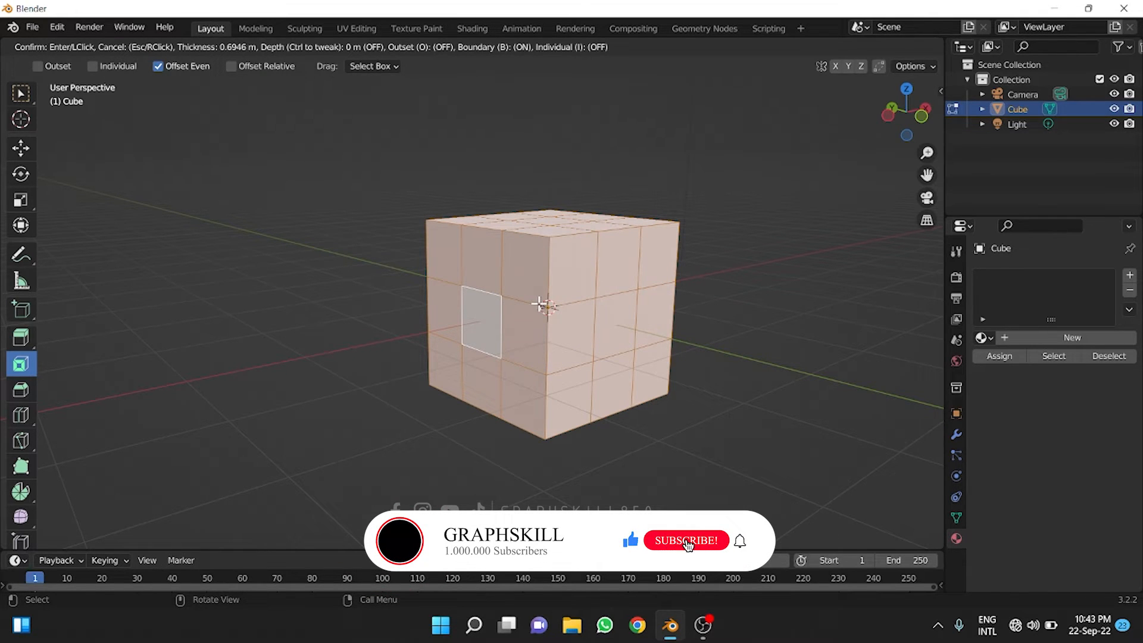
pyautogui.press('i')
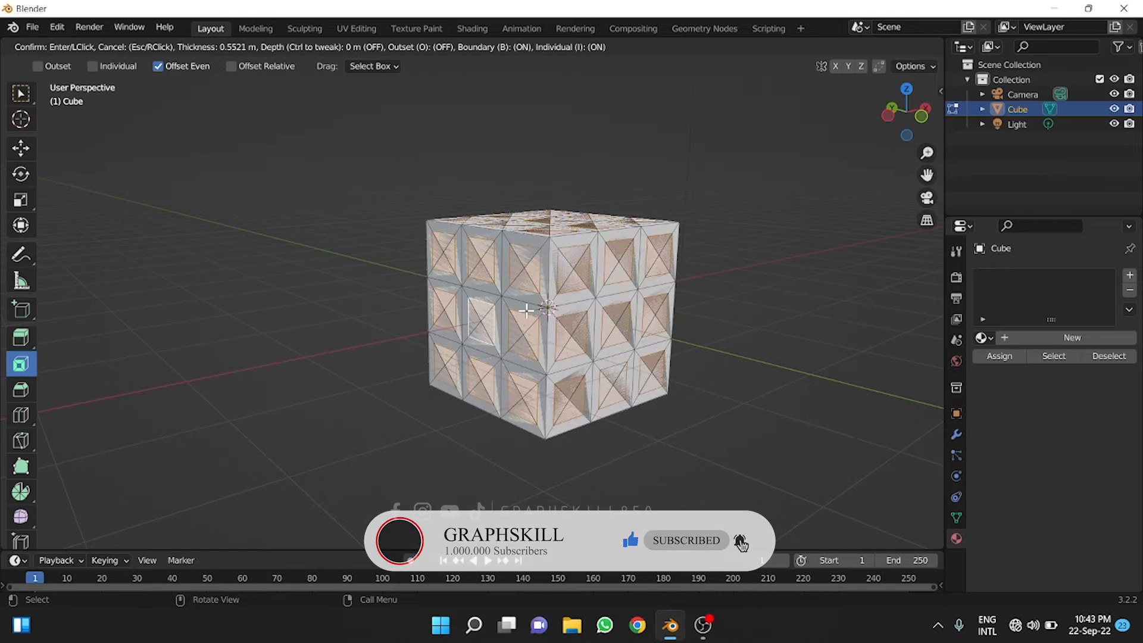
pyautogui.click(483, 331)
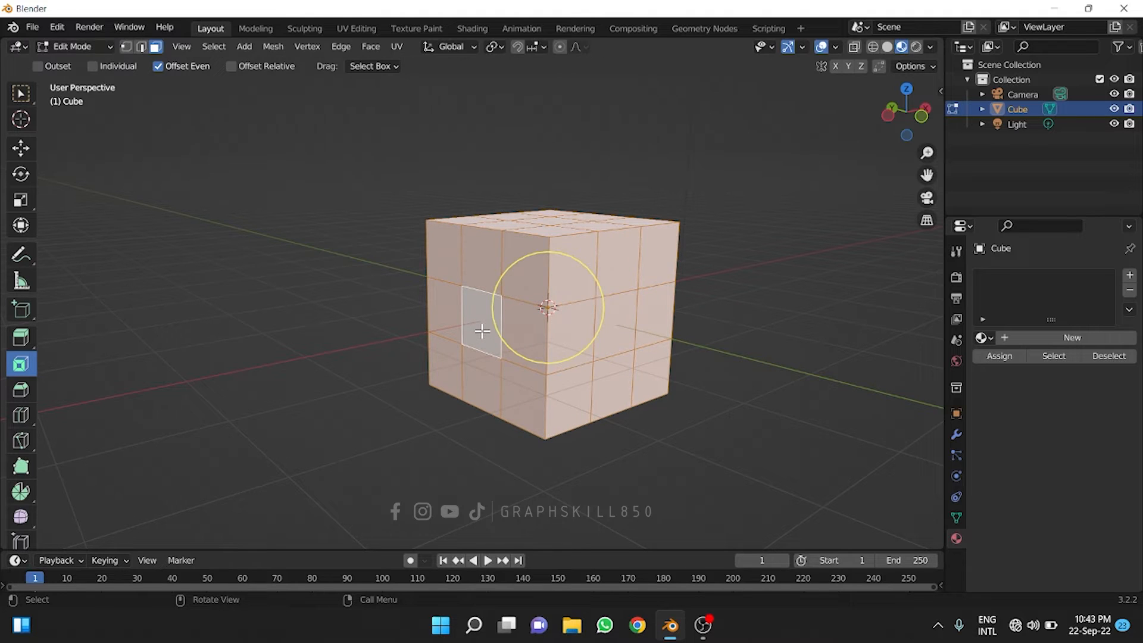
# Inset all selected faces individually with a thickness of about 0.06 m.
pyautogui.press('i')
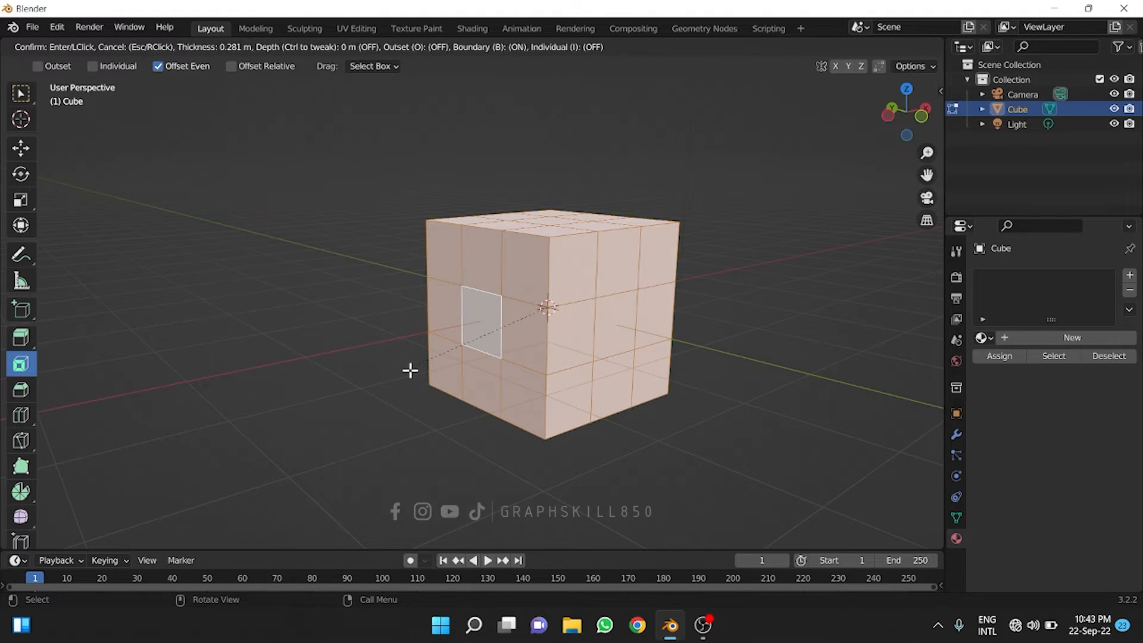
pyautogui.press('i')
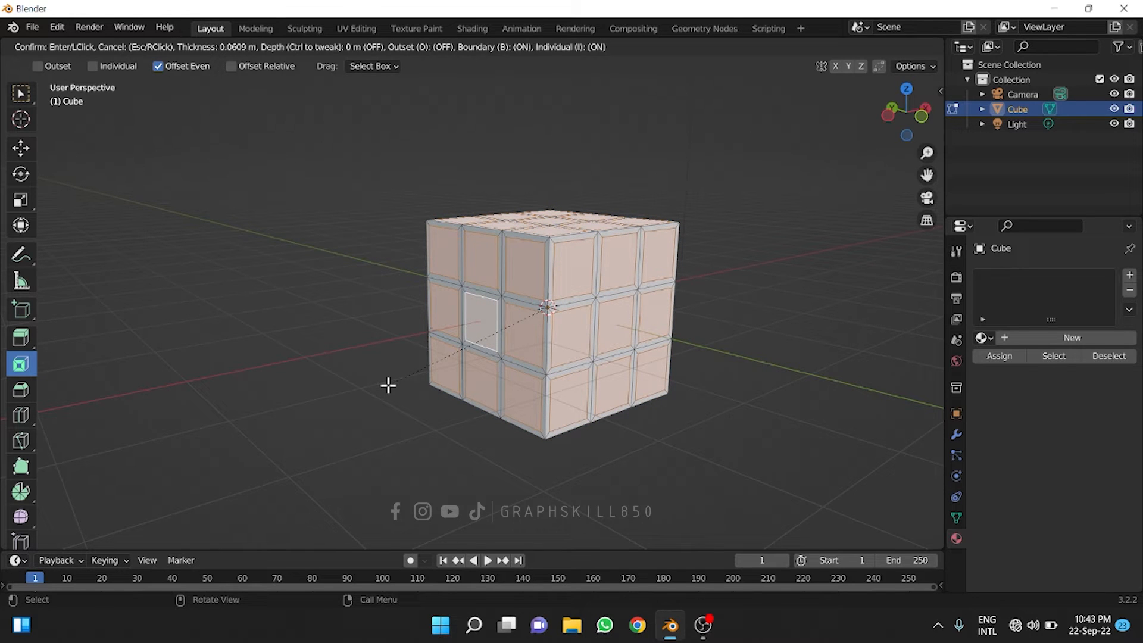
pyautogui.click(388, 385)
pyautogui.moveTo(346, 453); pyautogui.dragTo(437, 323, button='middle')
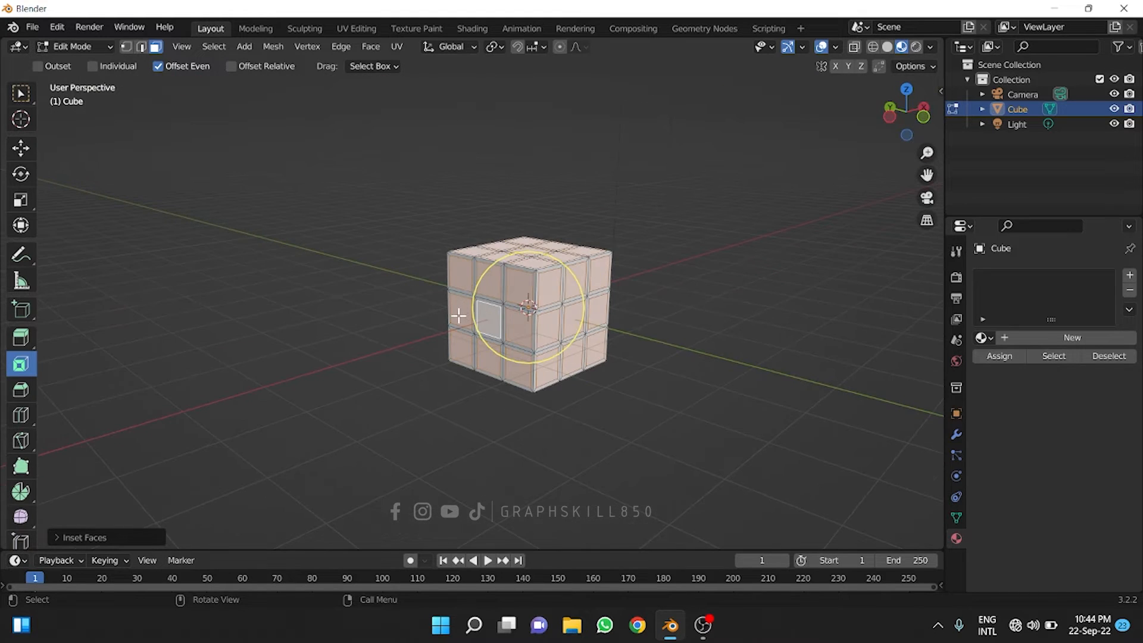
pyautogui.scroll(3, 459, 315)
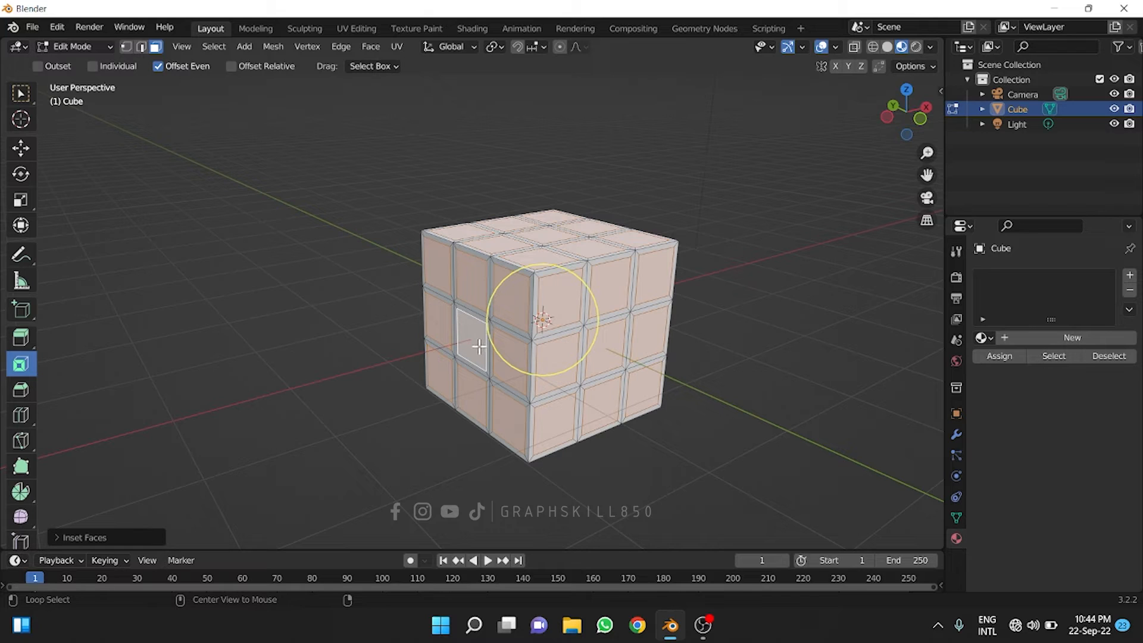
pyautogui.hotkey('alt', 'e')
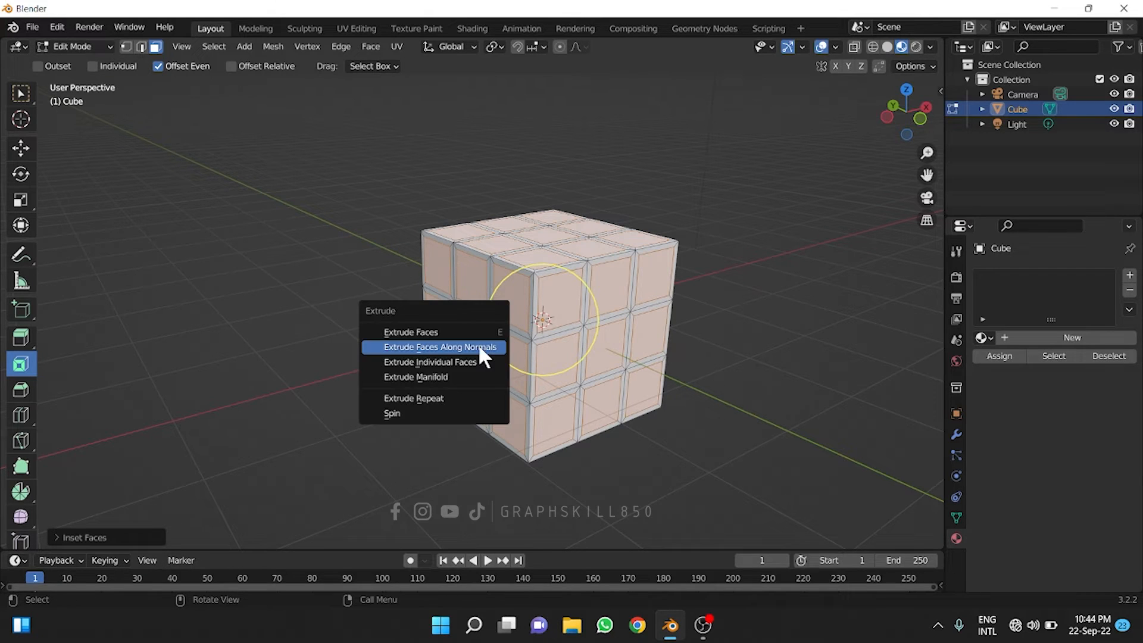
pyautogui.click(431, 333)
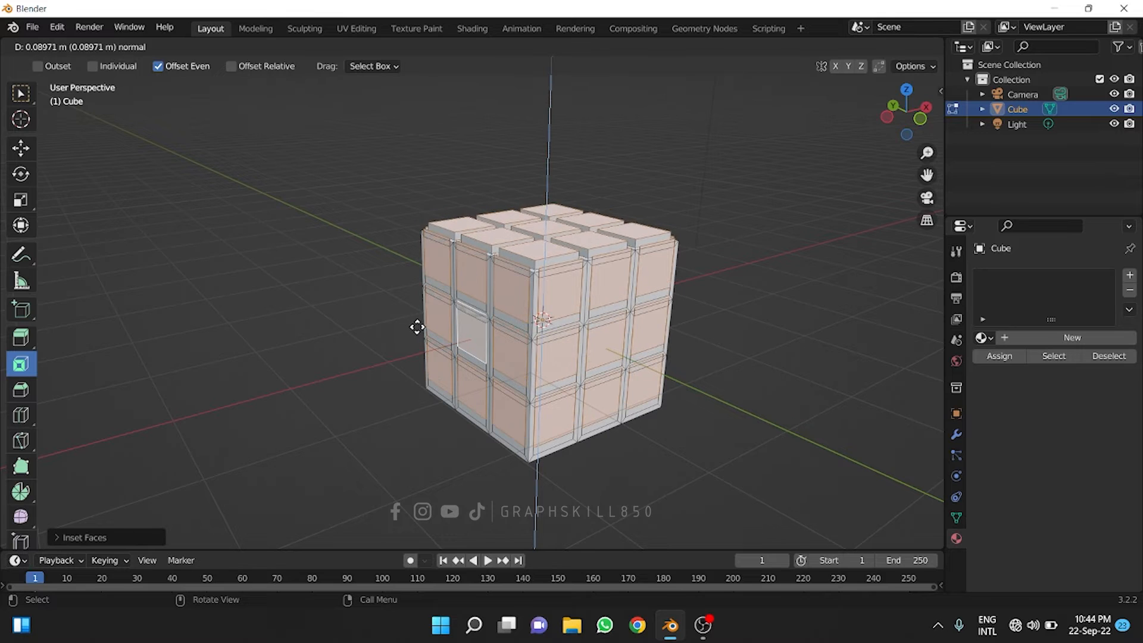
pyautogui.rightClick(412, 328)
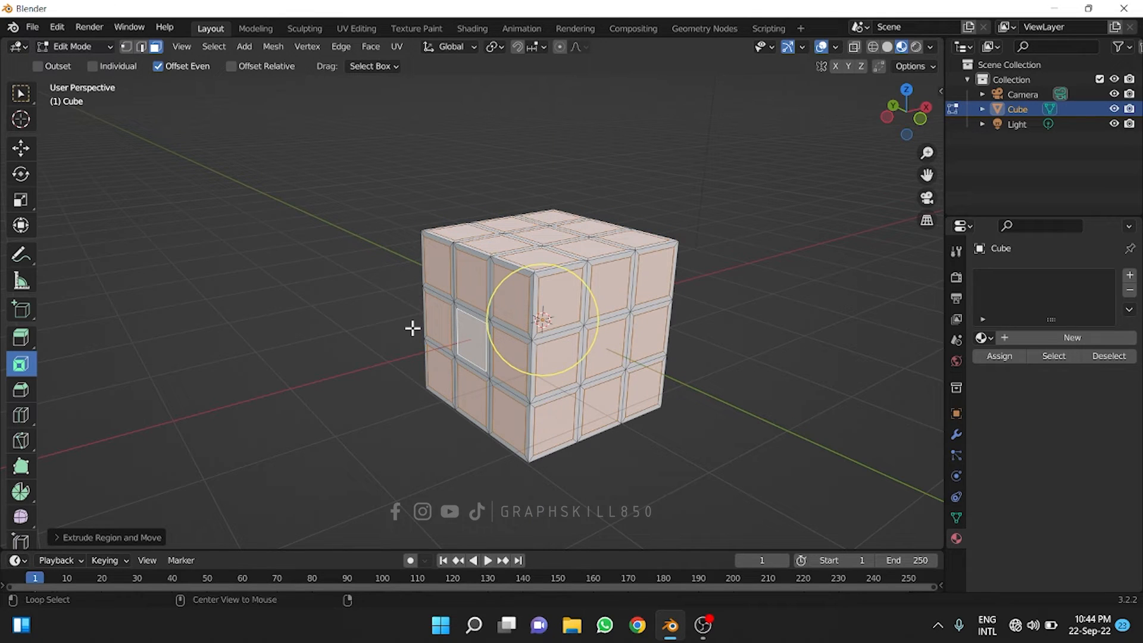
# Extrude all the inset faces of the cube along their normals by about 0.027 m.
pyautogui.hotkey('alt', 'e')
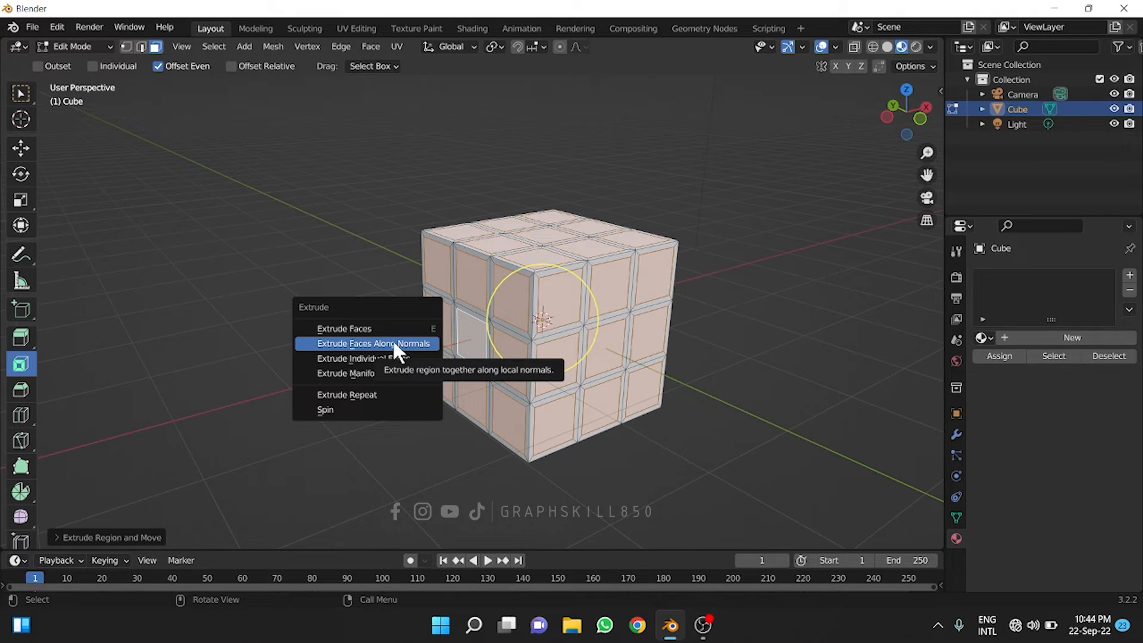
pyautogui.click(393, 343)
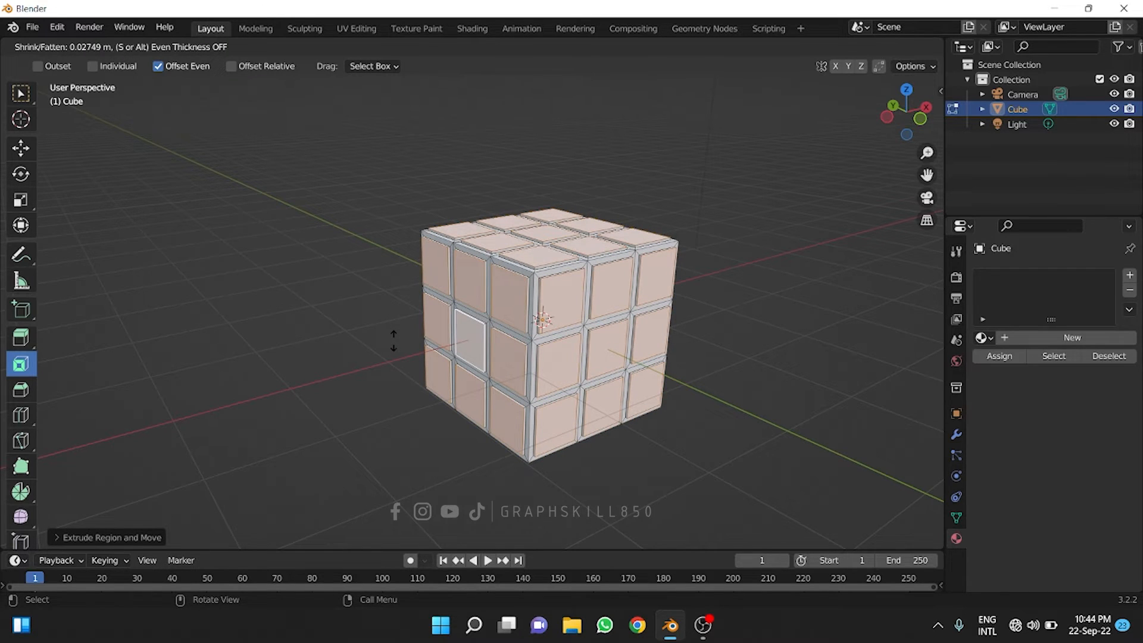
pyautogui.click(394, 342)
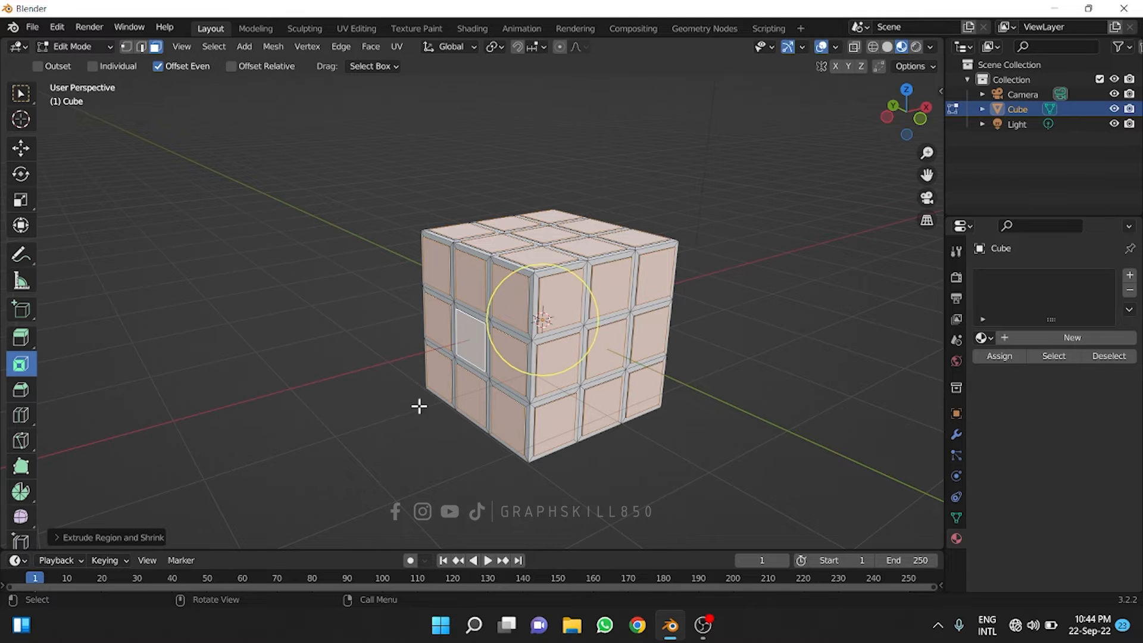
# Examine the extruded tiles from several angles, first in Object Mode and again in Edit Mode.
pyautogui.moveTo(526, 452); pyautogui.dragTo(536, 429, button='middle')
pyautogui.press('Tab')
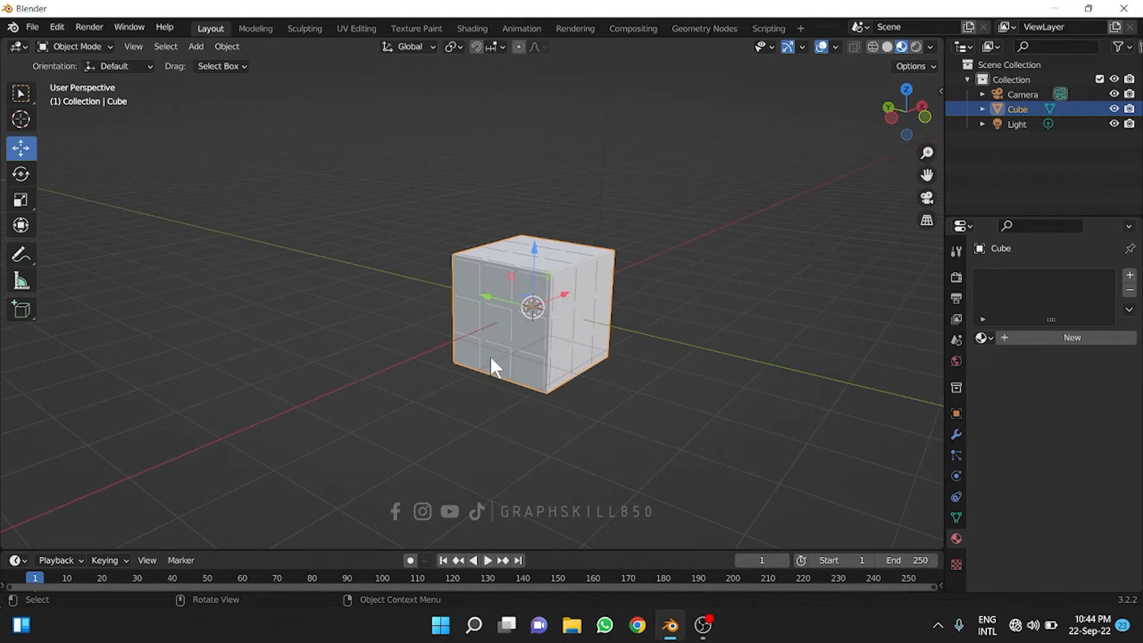
pyautogui.moveTo(490, 356); pyautogui.dragTo(426, 371, button='middle')
pyautogui.press('Tab')
pyautogui.scroll(2, 470, 331)
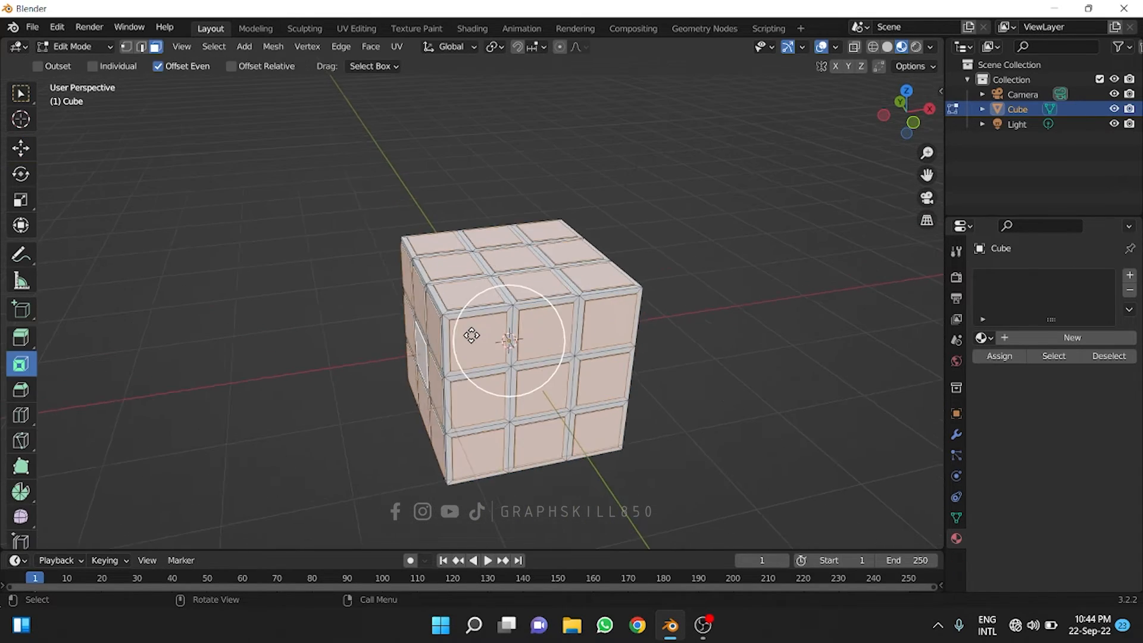
pyautogui.moveTo(472, 332); pyautogui.dragTo(472, 266, button='middle')
pyautogui.scroll(-1, 380, 198)
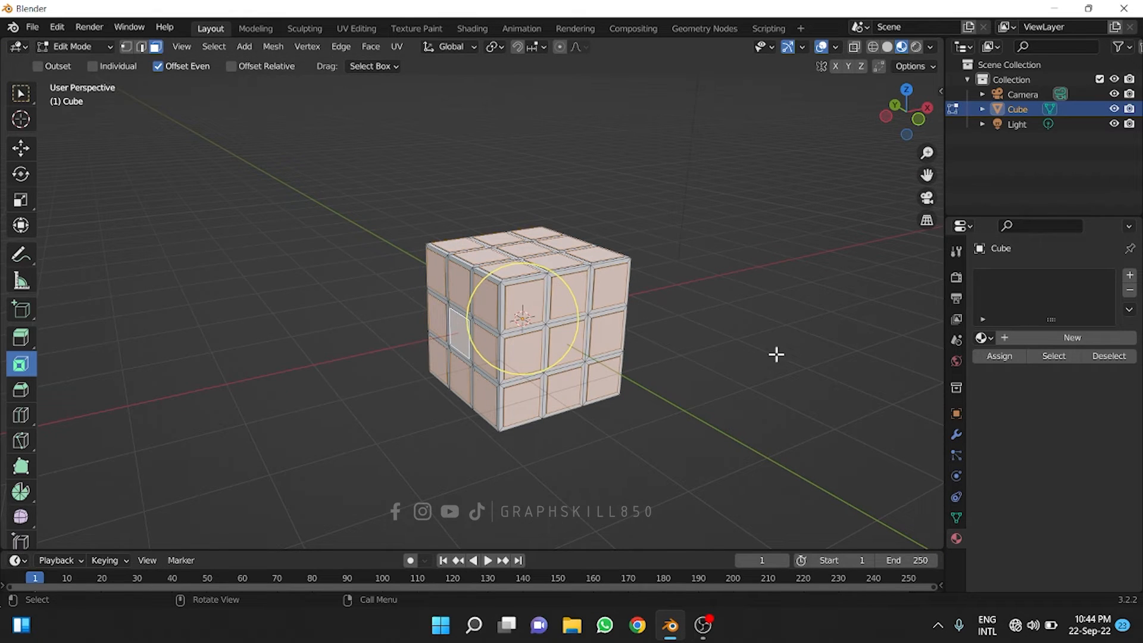
# Clear the face selection and give the whole cube a new material with a black base colour.
pyautogui.click(718, 372)
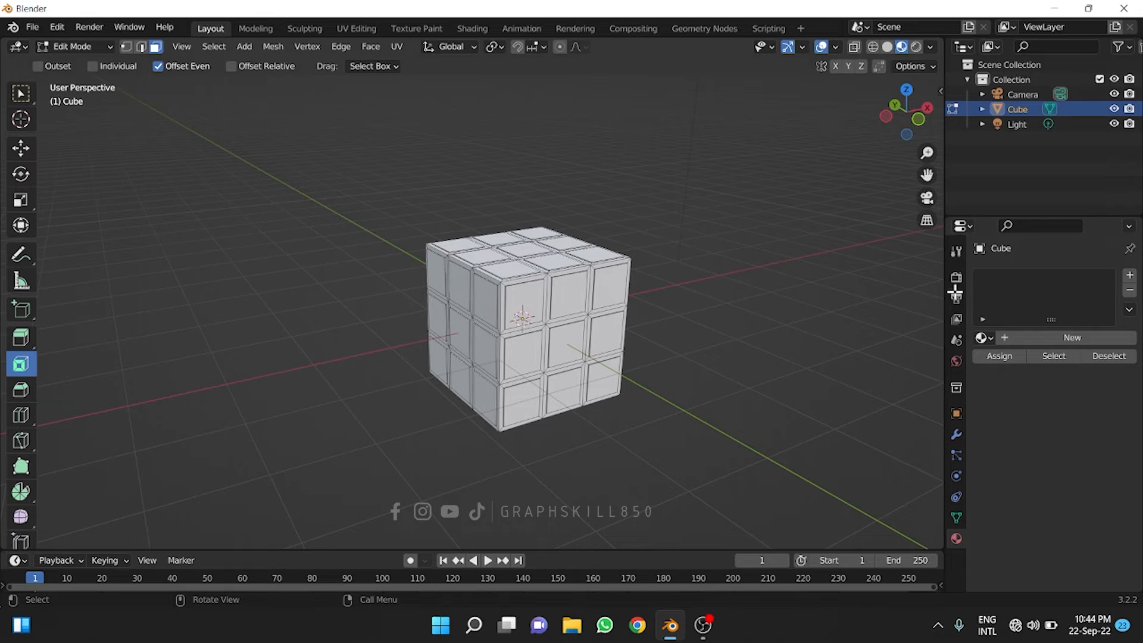
pyautogui.click(1129, 278)
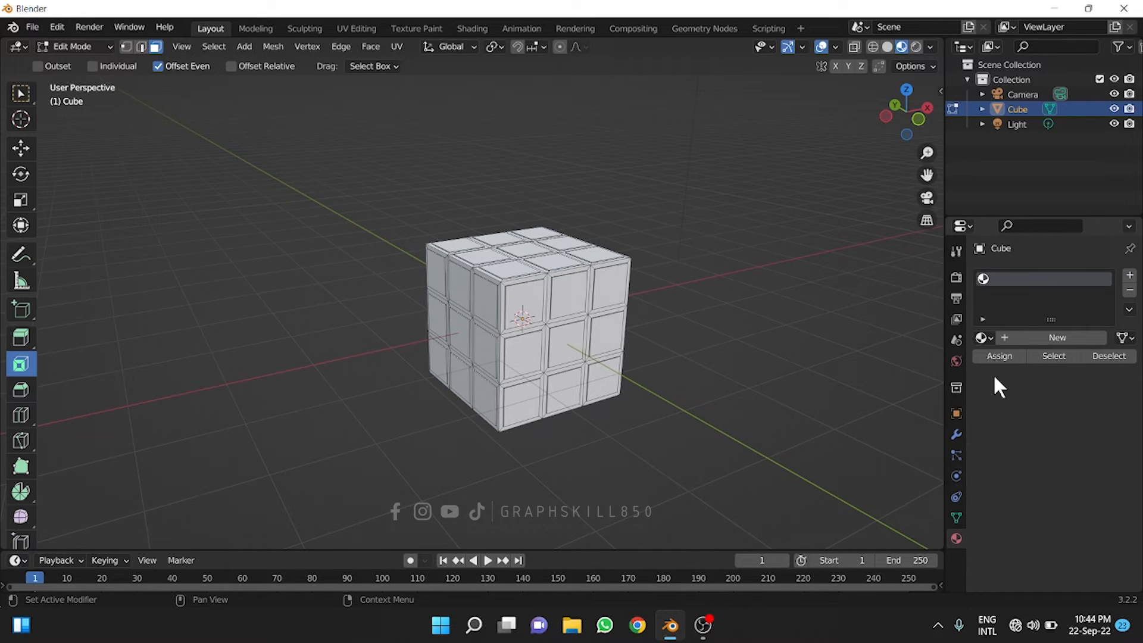
pyautogui.click(1017, 337)
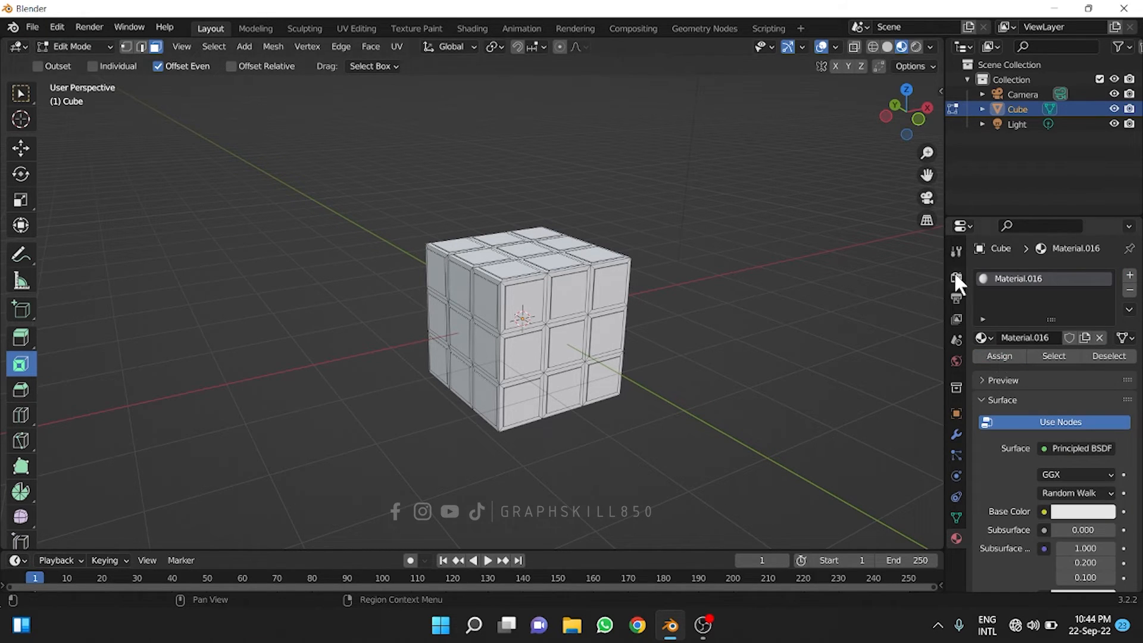
pyautogui.click(1104, 507)
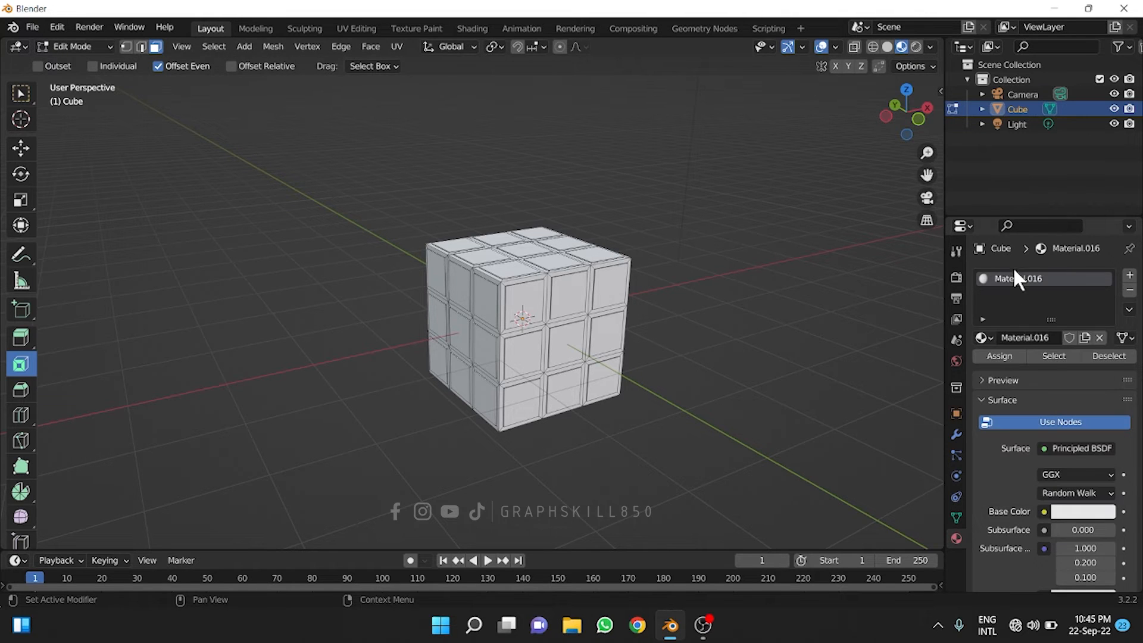
pyautogui.click(1058, 513)
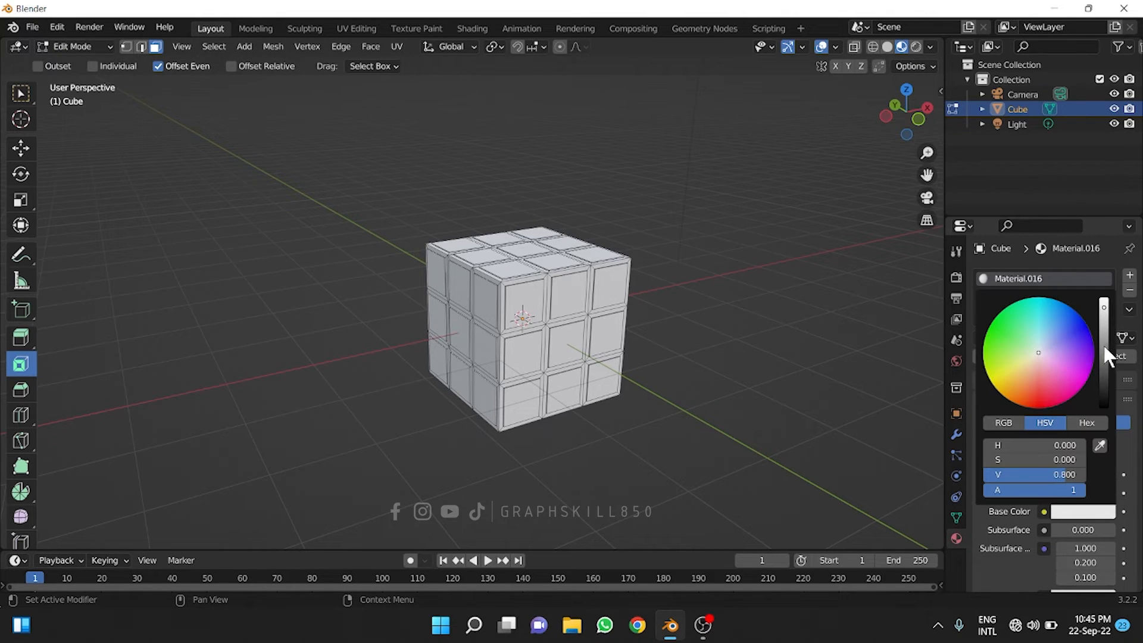
pyautogui.moveTo(1103, 343); pyautogui.dragTo(1104, 411)
# Select all nine raised tiles on the cube's -Y side, leaving the gaps between them unselected.
pyautogui.moveTo(513, 370); pyautogui.dragTo(535, 356, button='middle')
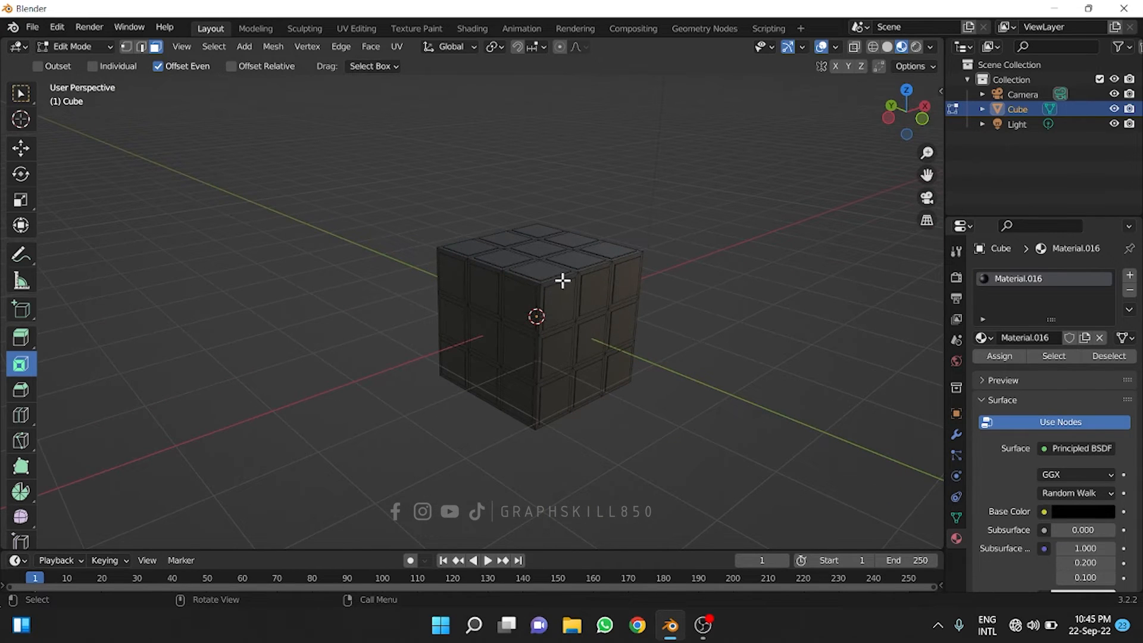
pyautogui.press('c')
pyautogui.moveTo(557, 309)
pyautogui.mouseDown()
pyautogui.moveTo(592, 296)
pyautogui.moveTo(578, 297)
pyautogui.mouseUp()
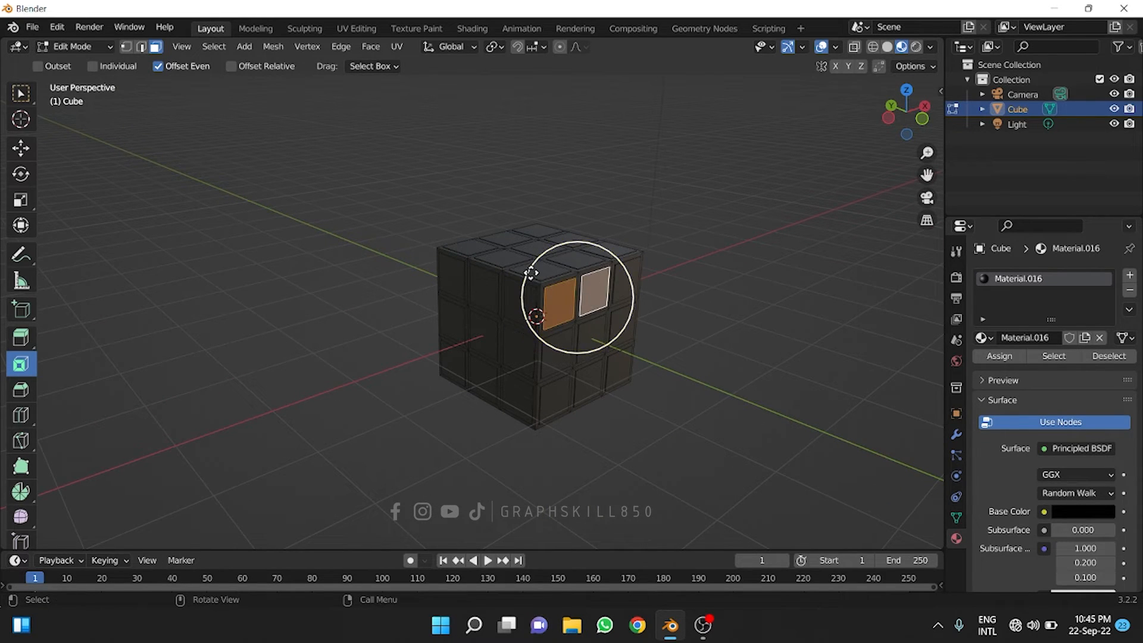
pyautogui.click(17, 148)
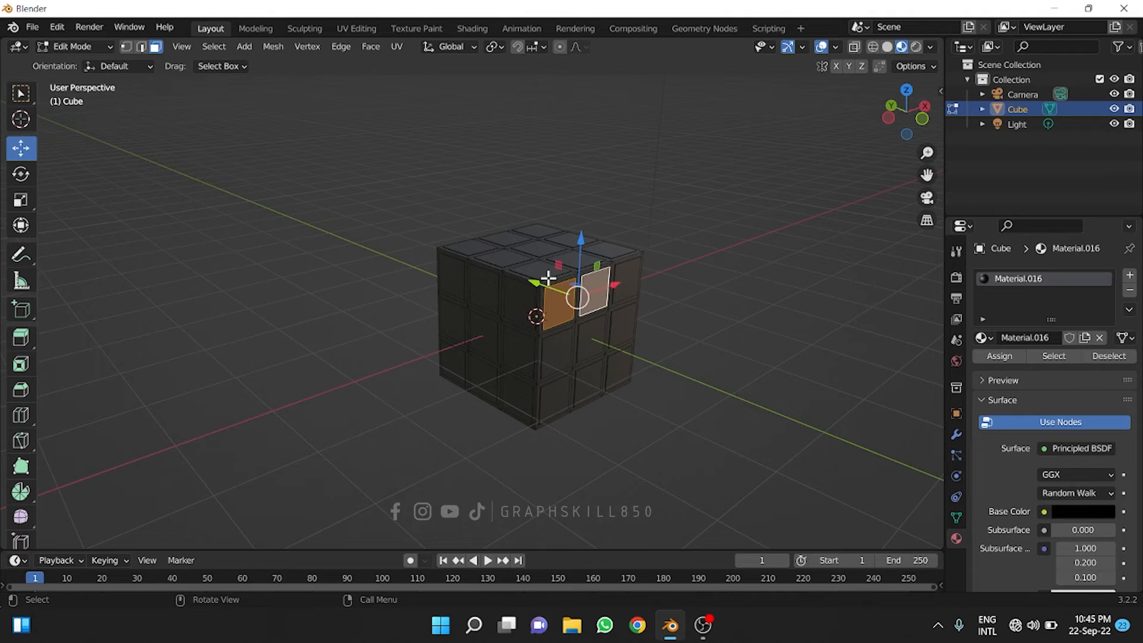
pyautogui.keyDown('shift'); pyautogui.click(631, 280); pyautogui.keyUp('shift')
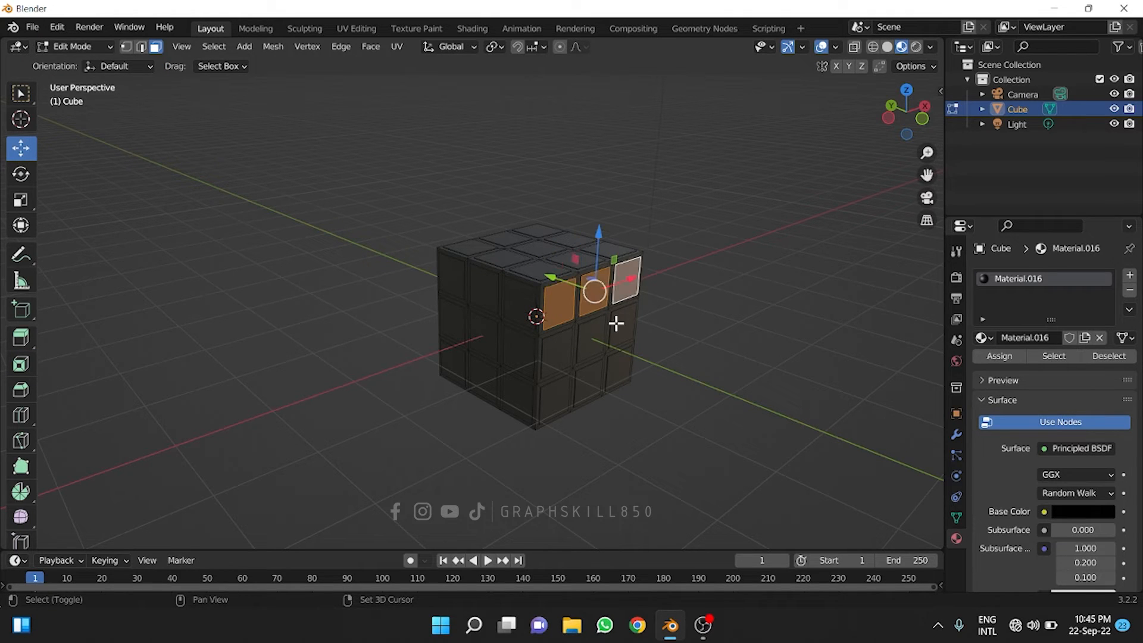
pyautogui.keyDown('shift'); pyautogui.click(619, 324); pyautogui.keyUp('shift')
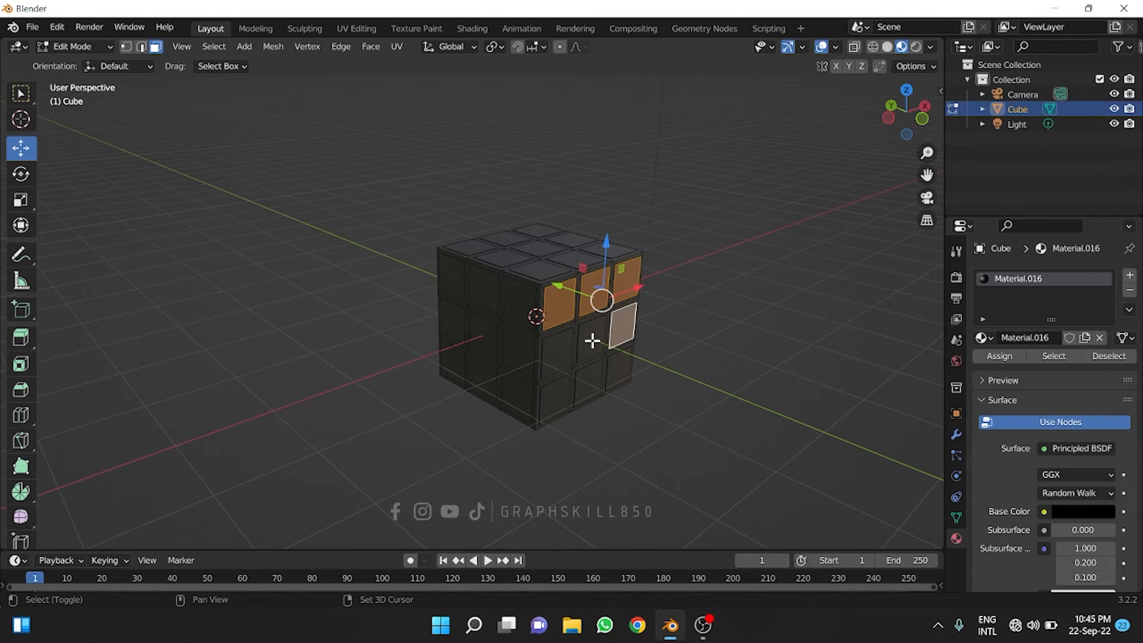
pyautogui.keyDown('shift'); pyautogui.click(593, 340); pyautogui.keyUp('shift')
pyautogui.keyDown('shift'); pyautogui.click(558, 354); pyautogui.keyUp('shift')
pyautogui.keyDown('shift'); pyautogui.click(553, 400); pyautogui.keyUp('shift')
pyautogui.keyDown('shift'); pyautogui.click(589, 384); pyautogui.keyUp('shift')
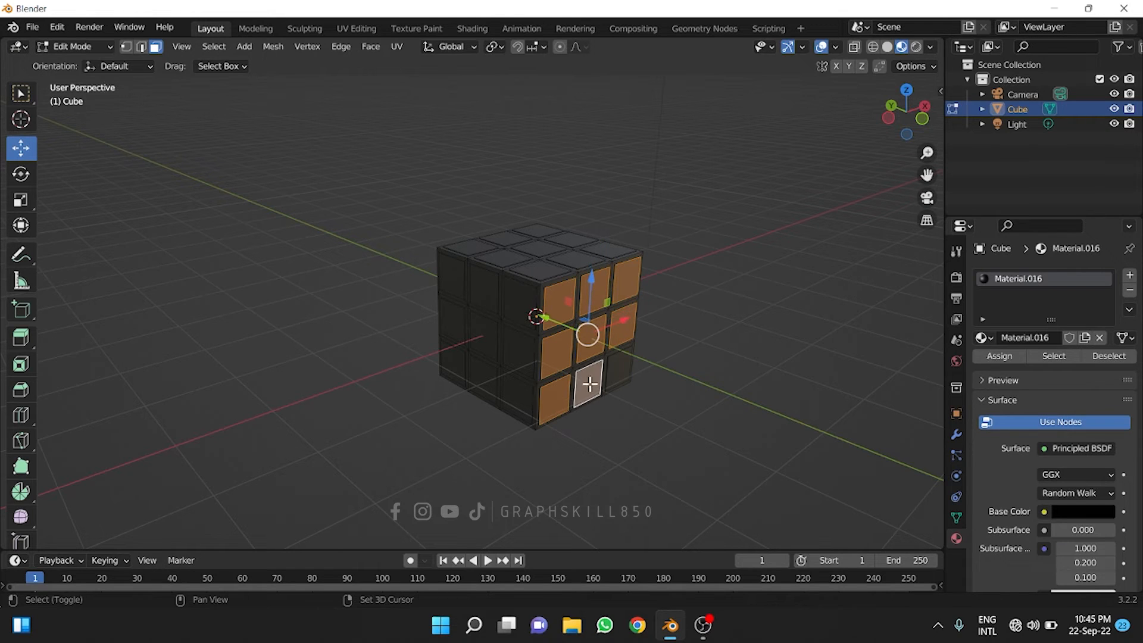
pyautogui.keyDown('shift'); pyautogui.click(617, 357); pyautogui.keyUp('shift')
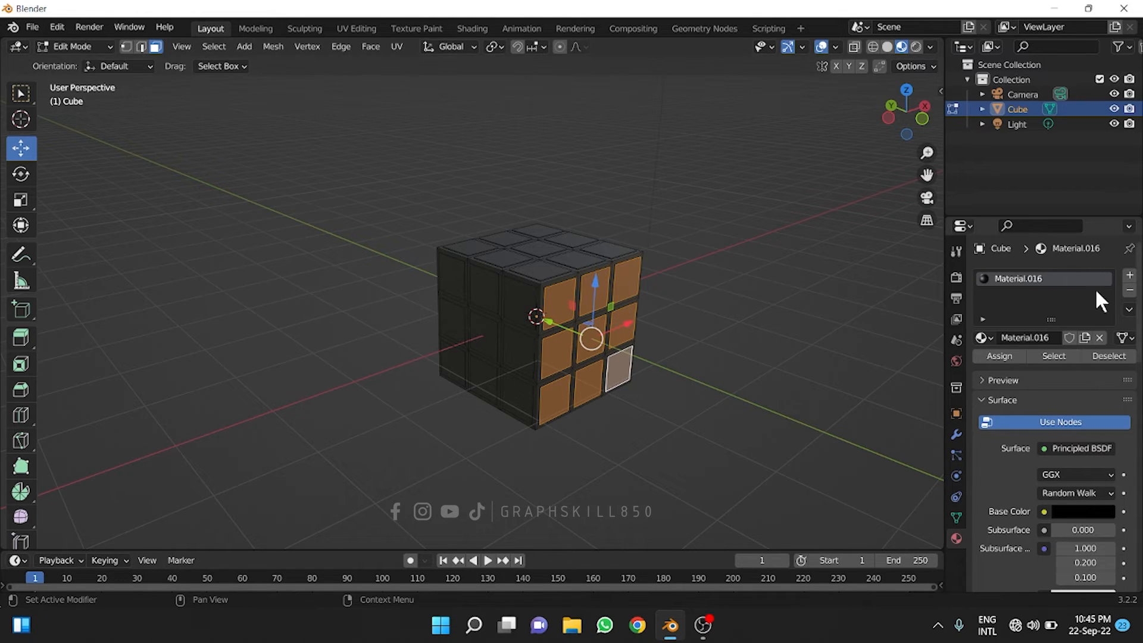
# Assign a new material with an orange base colour to the nine selected tiles in a second material slot.
pyautogui.click(1128, 277)
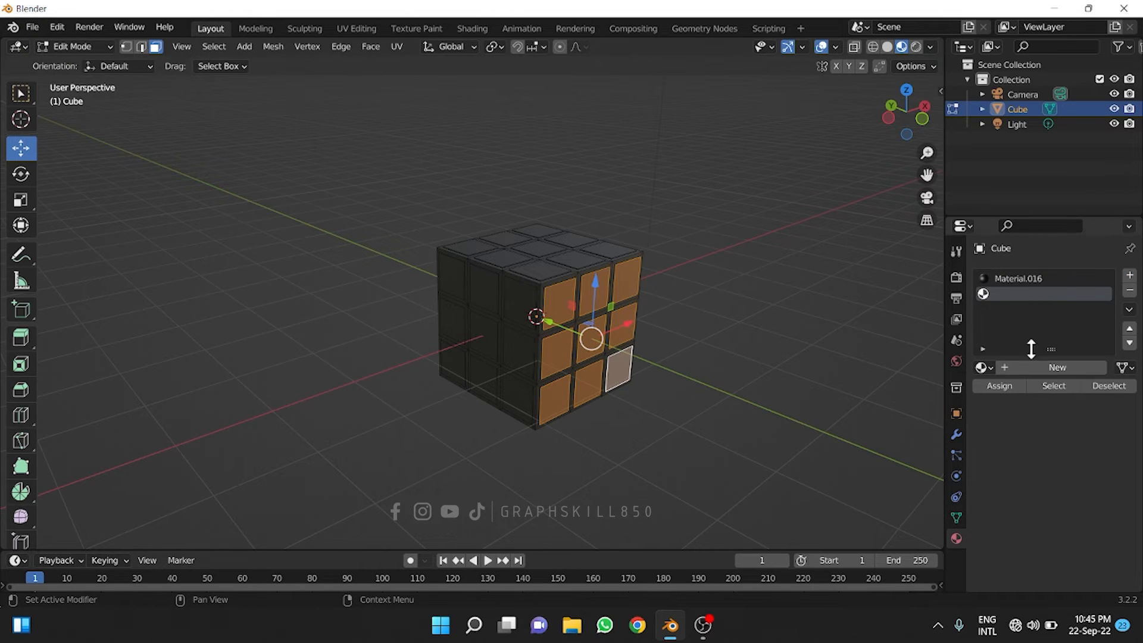
pyautogui.click(1036, 367)
pyautogui.click(1005, 386)
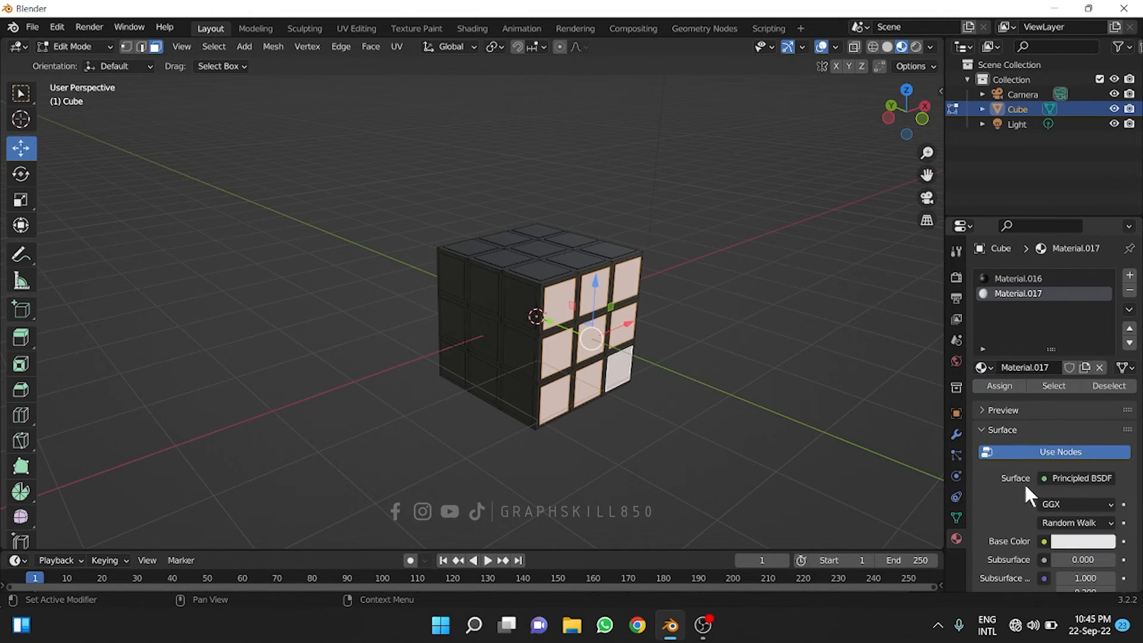
pyautogui.click(1071, 540)
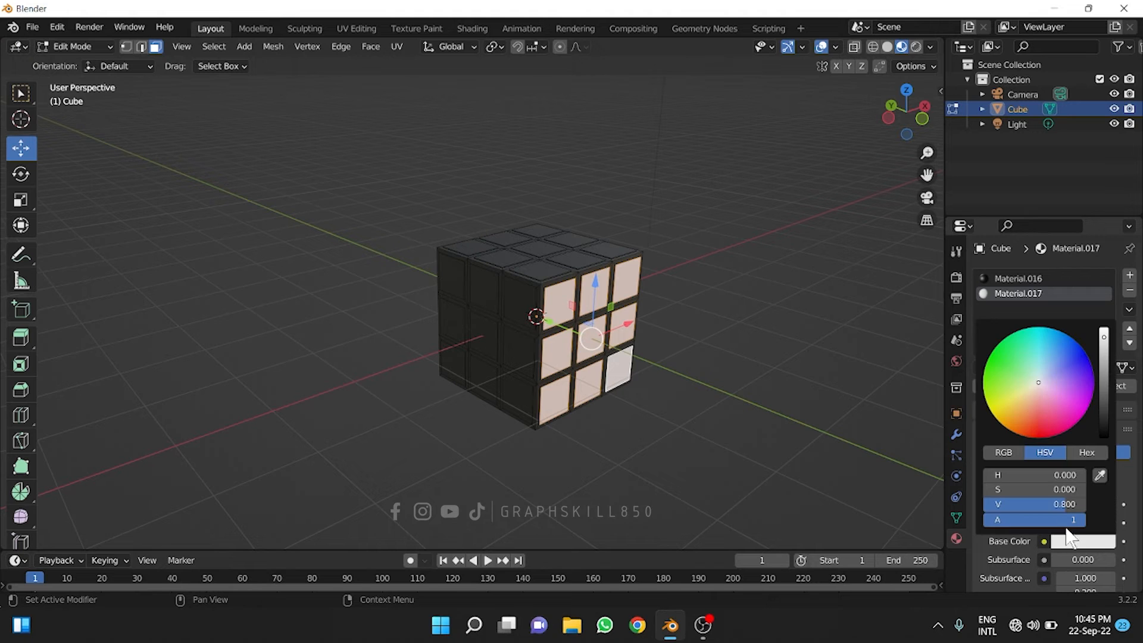
pyautogui.click(1027, 392)
# Select all nine raised tiles on the cube's black -X side.
pyautogui.moveTo(531, 390); pyautogui.dragTo(556, 303, button='middle')
pyautogui.click(615, 252)
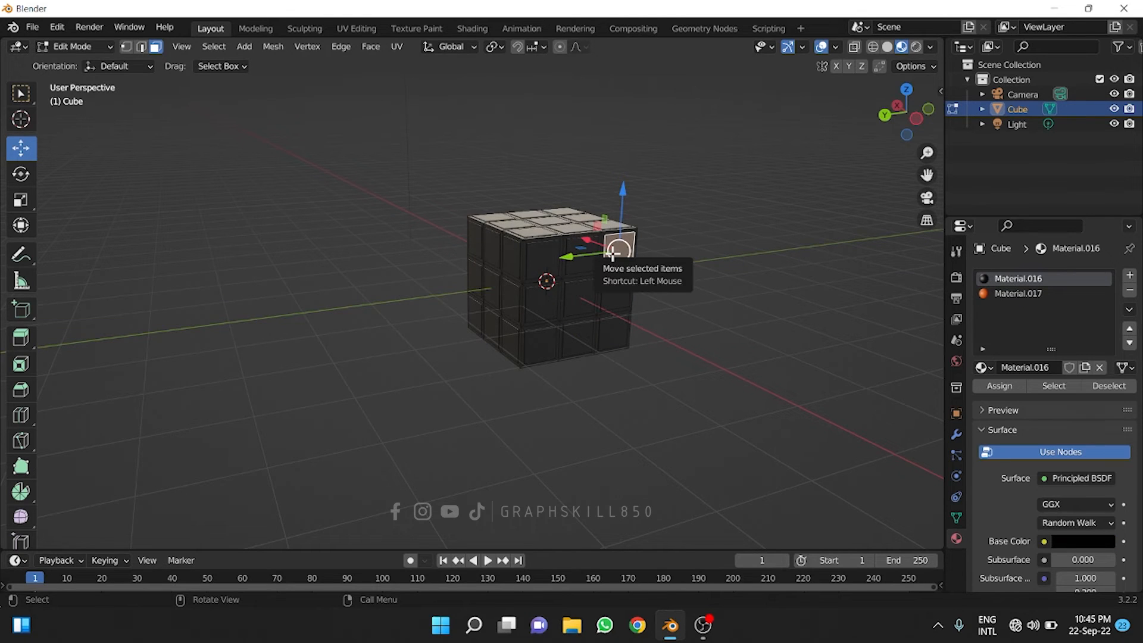
pyautogui.keyDown('shift'); pyautogui.click(582, 255); pyautogui.keyUp('shift')
pyautogui.keyDown('shift'); pyautogui.click(538, 258); pyautogui.keyUp('shift')
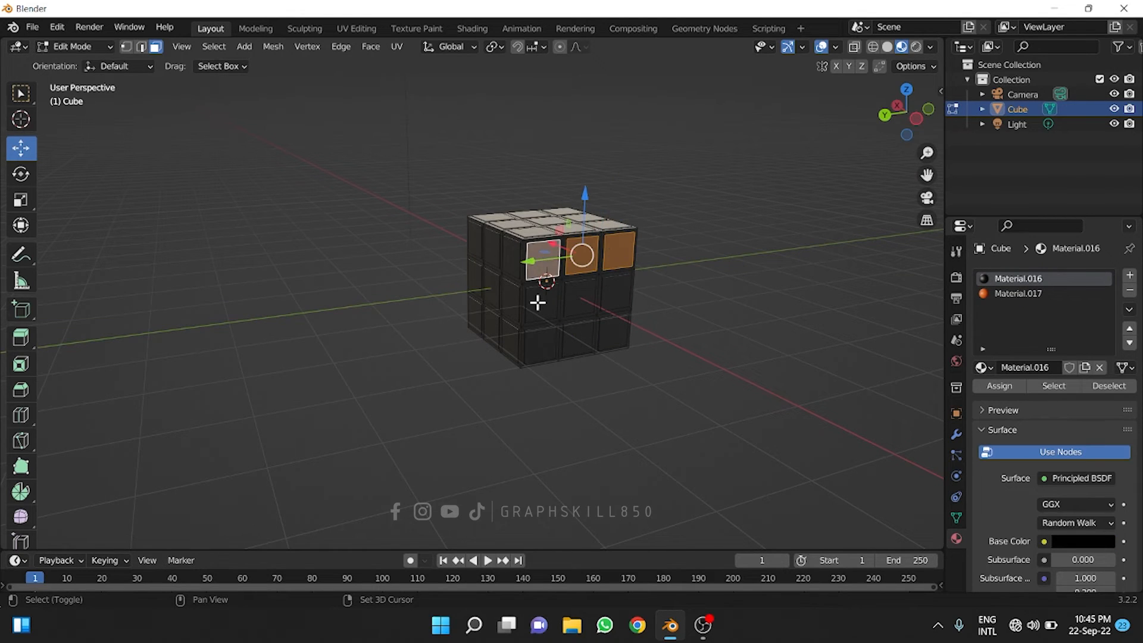
pyautogui.keyDown('shift'); pyautogui.click(538, 301); pyautogui.keyUp('shift')
pyautogui.keyDown('shift'); pyautogui.click(592, 296); pyautogui.keyUp('shift')
pyautogui.keyDown('shift'); pyautogui.click(619, 292); pyautogui.keyUp('shift')
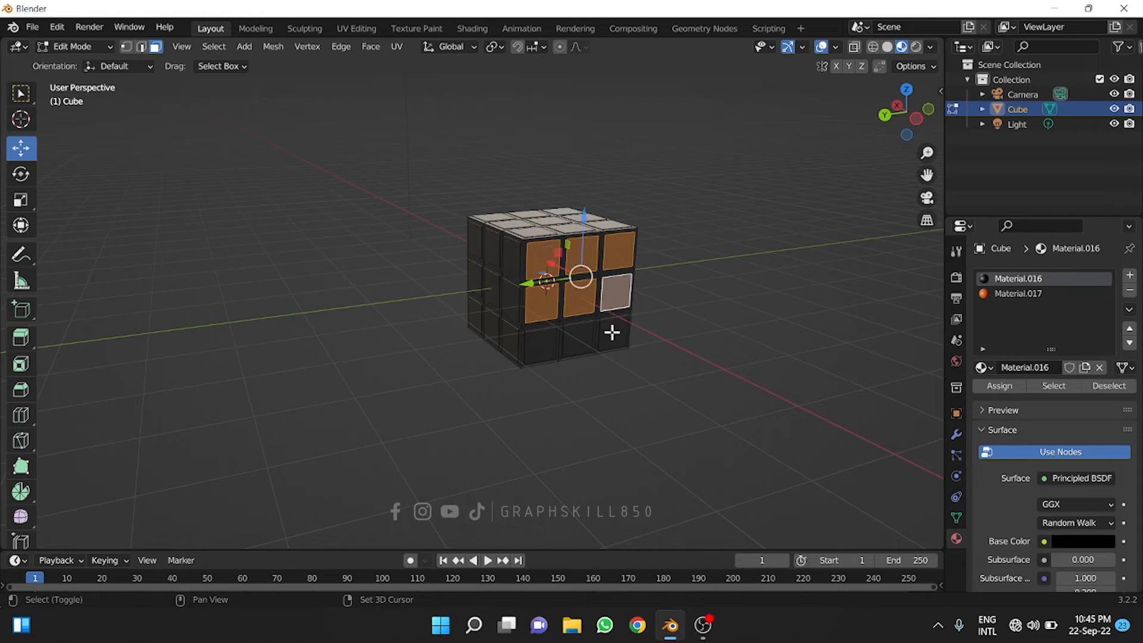
pyautogui.keyDown('shift'); pyautogui.click(612, 331); pyautogui.keyUp('shift')
pyautogui.keyDown('shift'); pyautogui.click(577, 331); pyautogui.keyUp('shift')
pyautogui.keyDown('shift'); pyautogui.click(541, 337); pyautogui.keyUp('shift')
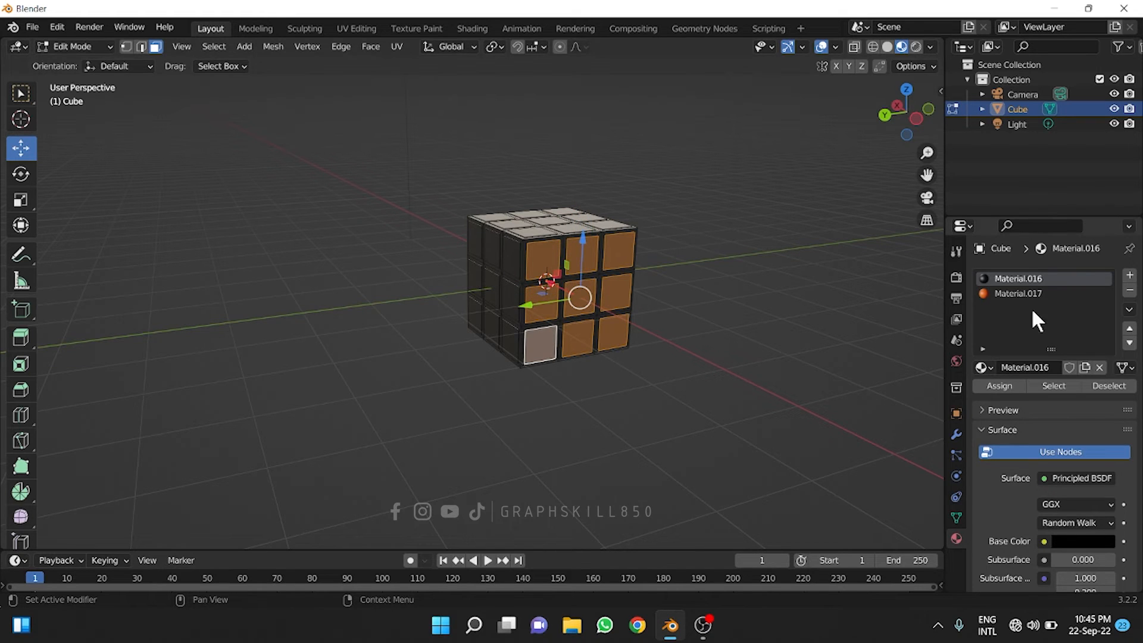
# Assign a new green material to the selected -X tiles, with base colour hue 0.334 and saturation 1.000.
pyautogui.click(1129, 276)
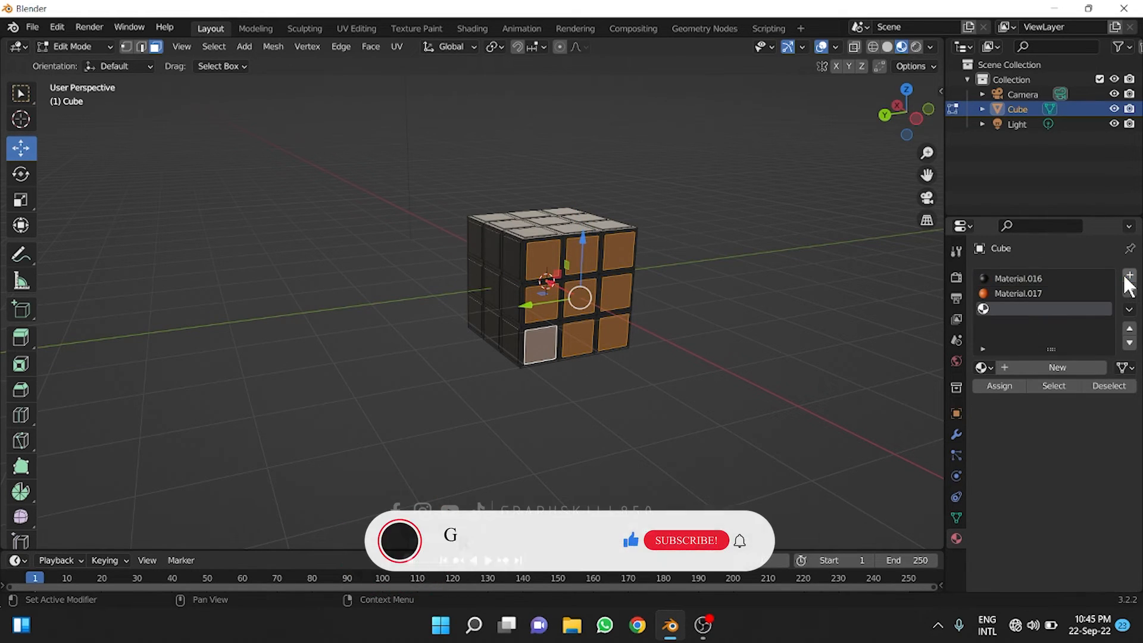
pyautogui.click(1040, 366)
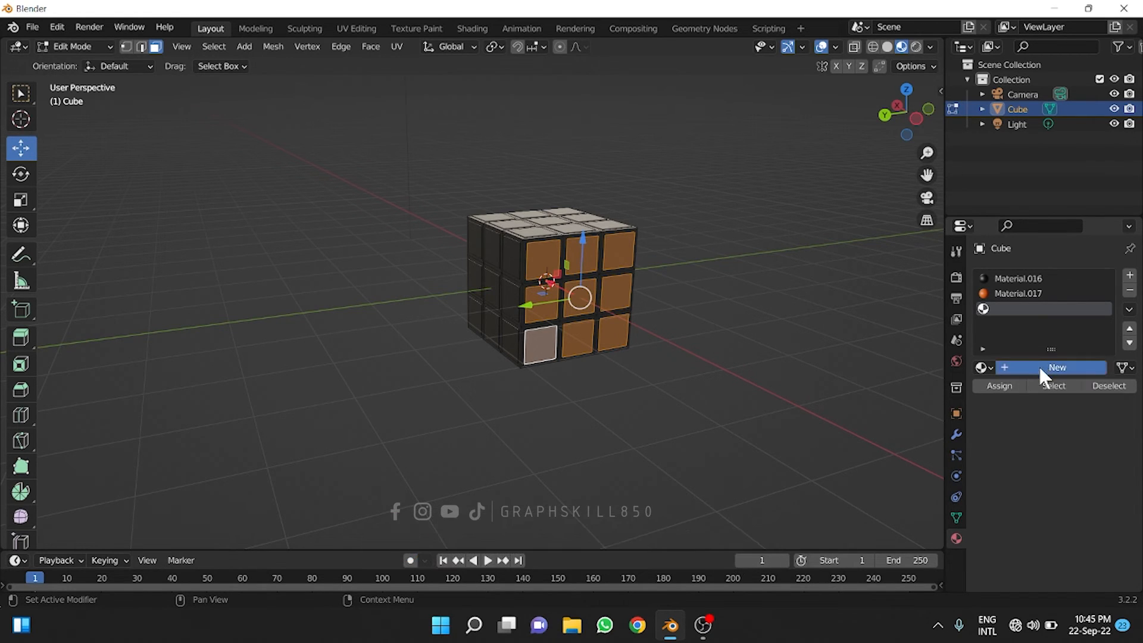
pyautogui.click(998, 386)
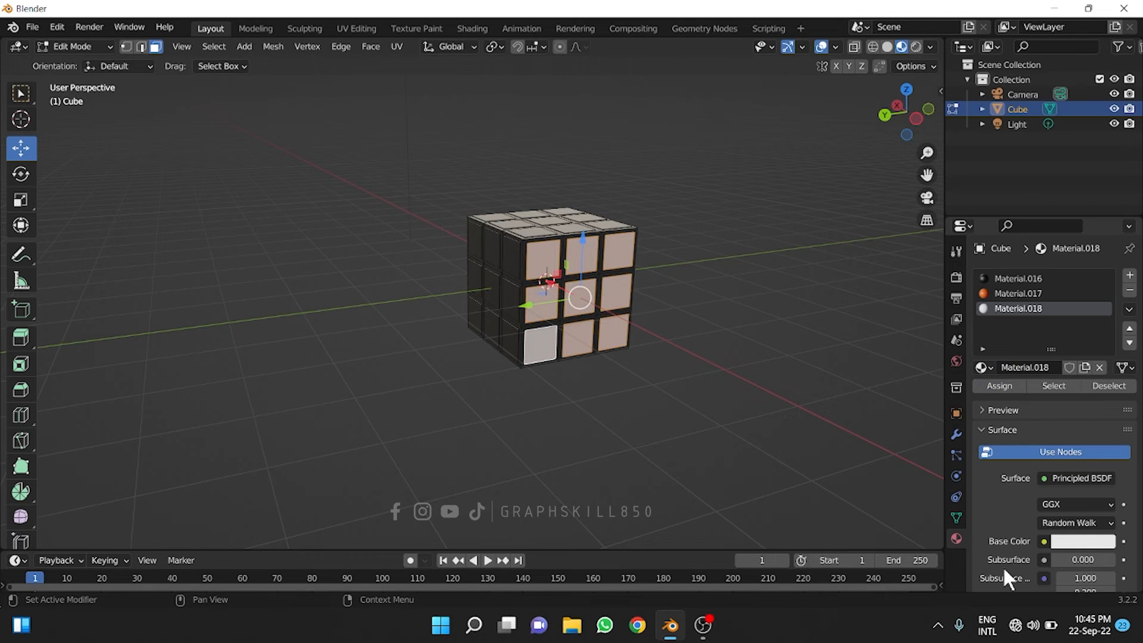
pyautogui.click(1070, 543)
pyautogui.moveTo(1040, 381); pyautogui.dragTo(992, 350)
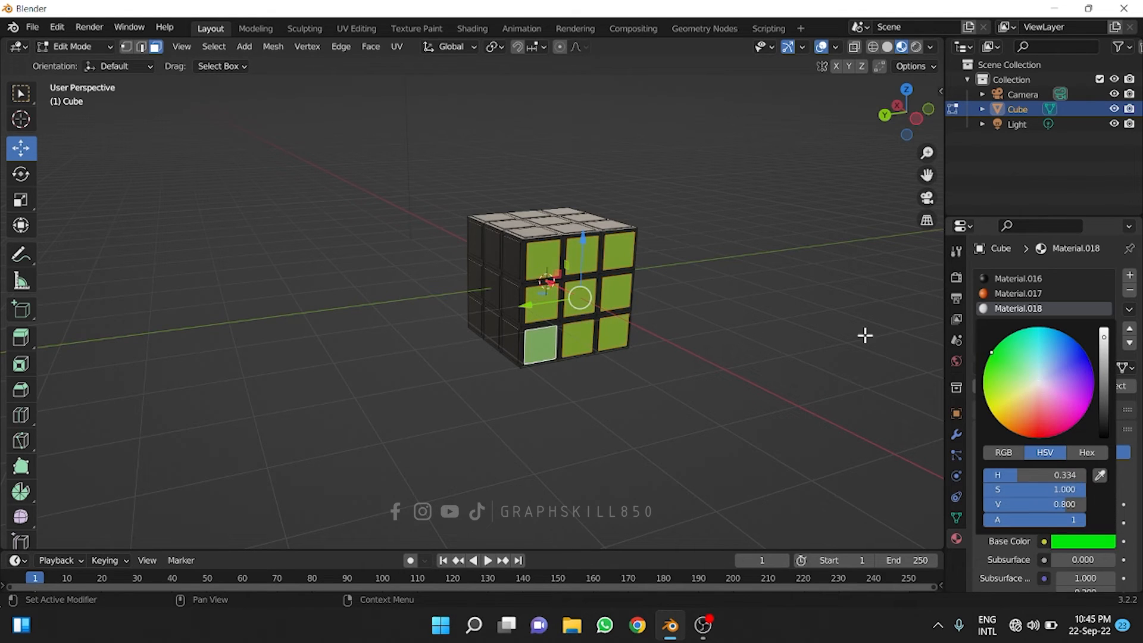
# Select all nine raised tiles on the cube's black +Y side, leaving the gaps between them unselected.
pyautogui.click(452, 356)
pyautogui.moveTo(380, 355); pyautogui.dragTo(554, 354, button='middle')
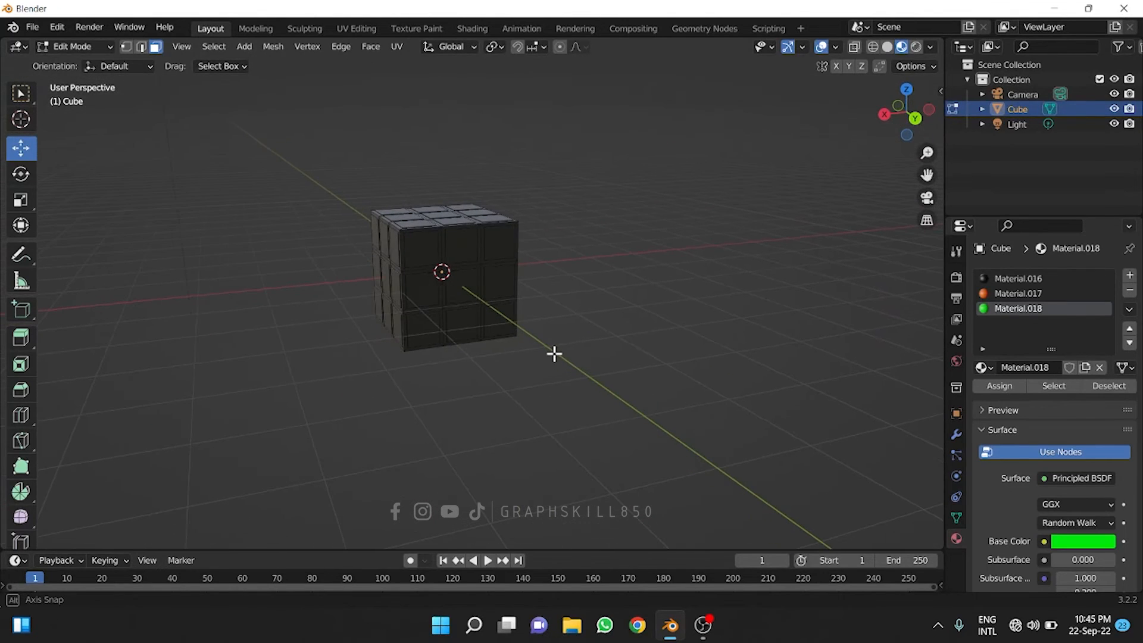
pyautogui.click(497, 249)
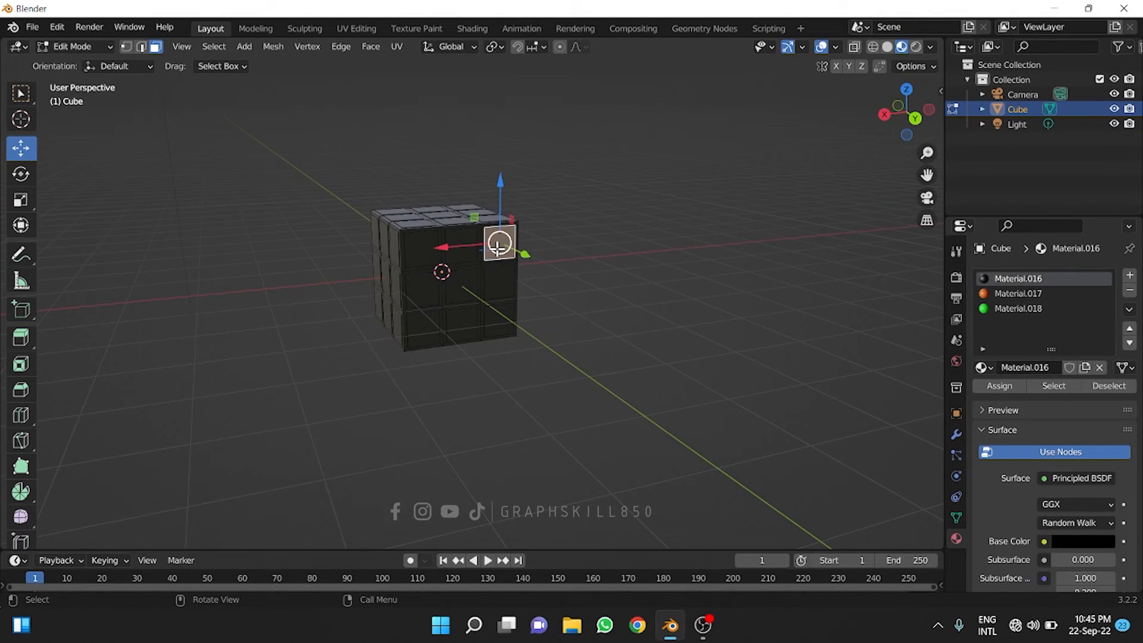
pyautogui.keyDown('shift'); pyautogui.click(463, 245); pyautogui.keyUp('shift')
pyautogui.keyDown('shift'); pyautogui.click(425, 248); pyautogui.keyUp('shift')
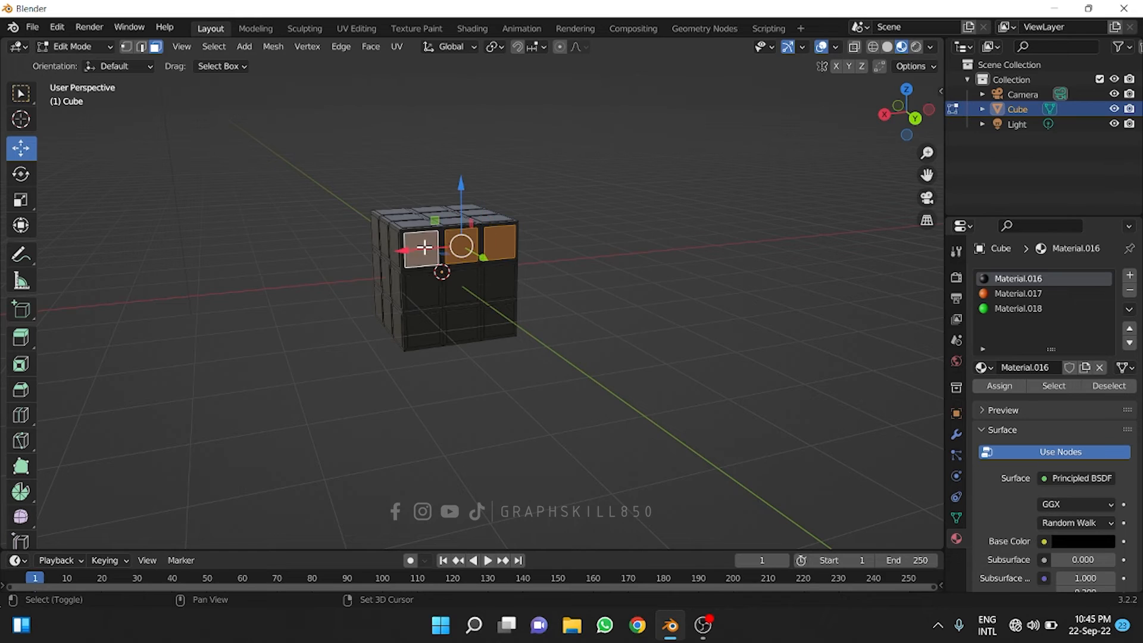
pyautogui.keyDown('shift'); pyautogui.click(418, 285); pyautogui.keyUp('shift')
pyautogui.keyDown('shift'); pyautogui.click(475, 289); pyautogui.keyUp('shift')
pyautogui.keyDown('shift'); pyautogui.click(497, 288); pyautogui.keyUp('shift')
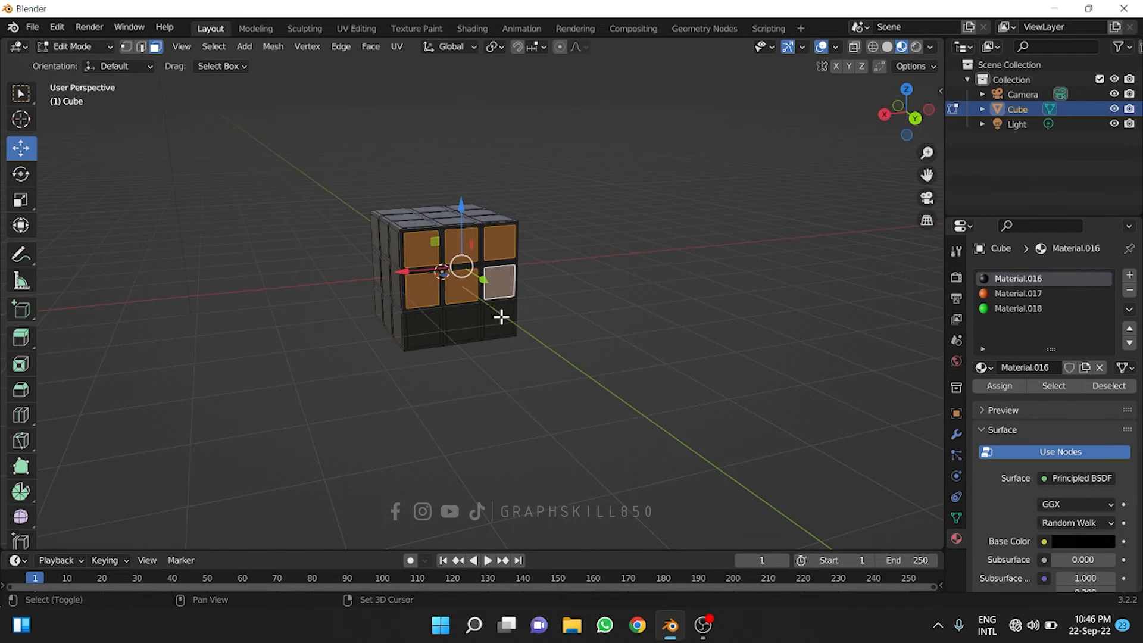
pyautogui.keyDown('shift'); pyautogui.click(500, 316); pyautogui.keyUp('shift')
pyautogui.keyDown('shift'); pyautogui.click(466, 324); pyautogui.keyUp('shift')
pyautogui.keyDown('shift'); pyautogui.click(421, 324); pyautogui.keyUp('shift')
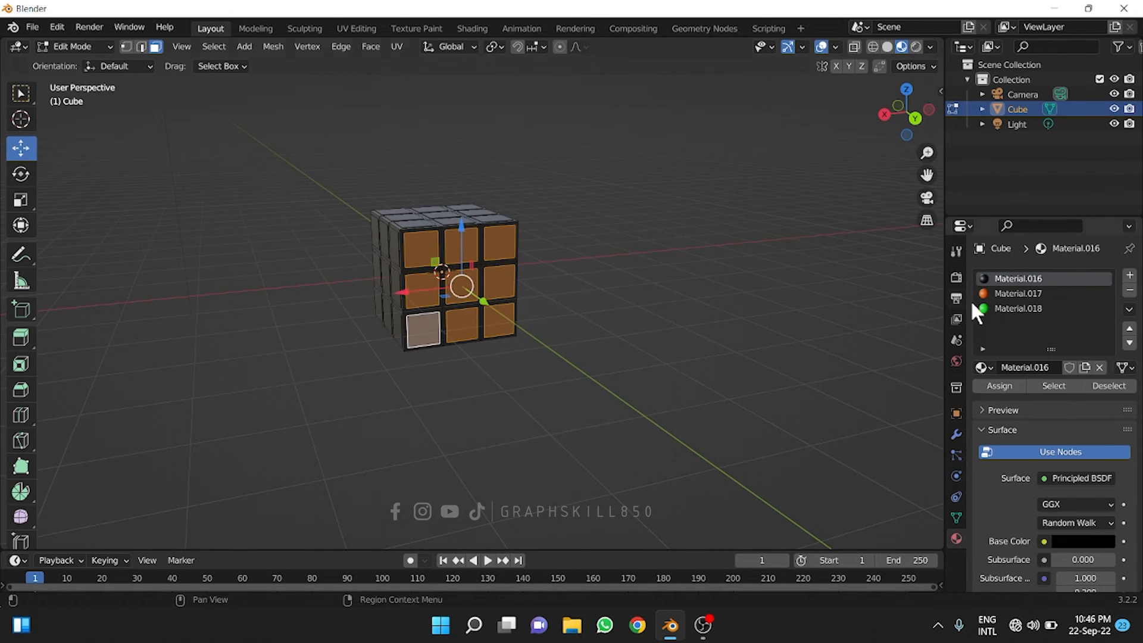
# Assign a new material with a blue base colour to the selected +Y tiles in a fourth slot, and clear the selection.
pyautogui.click(1130, 276)
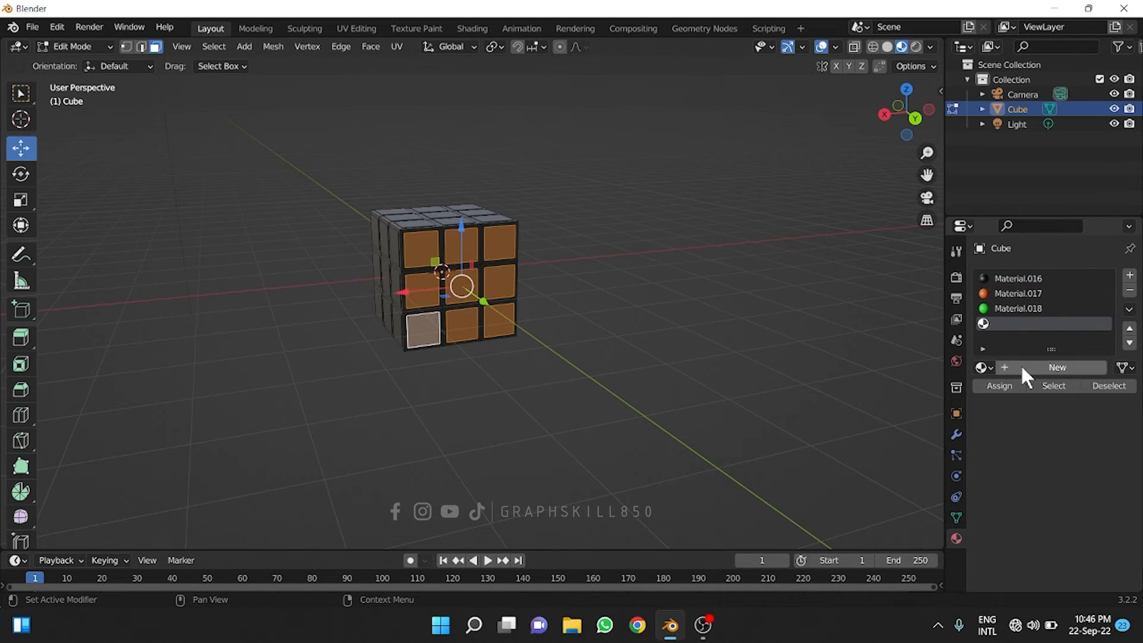
pyautogui.click(1020, 364)
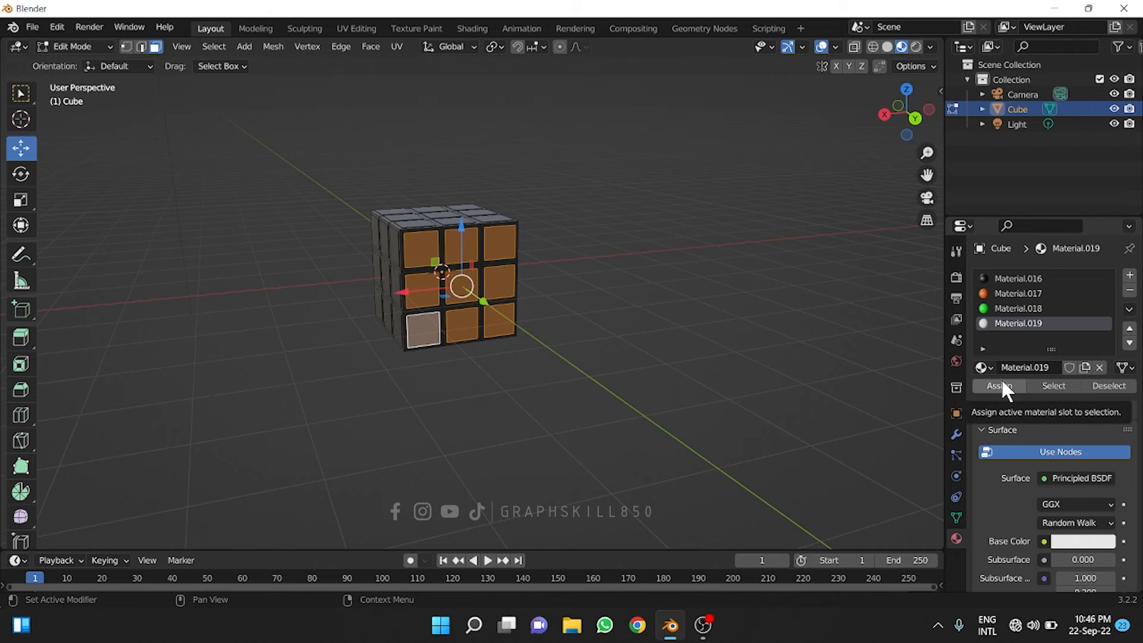
pyautogui.click(1001, 385)
pyautogui.click(1064, 542)
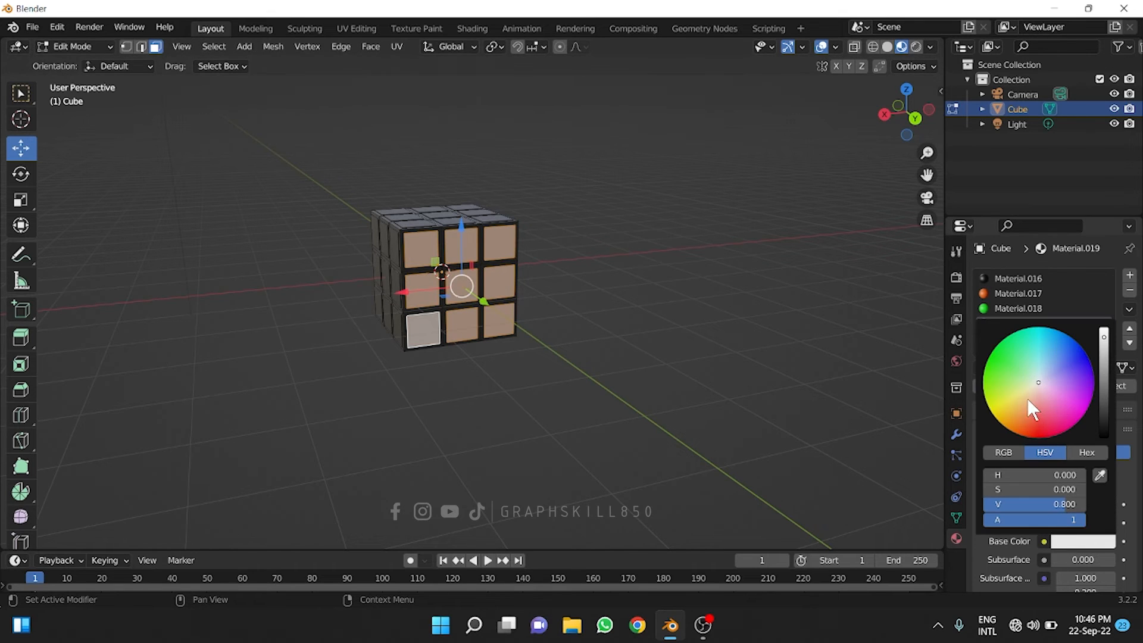
pyautogui.click(1056, 364)
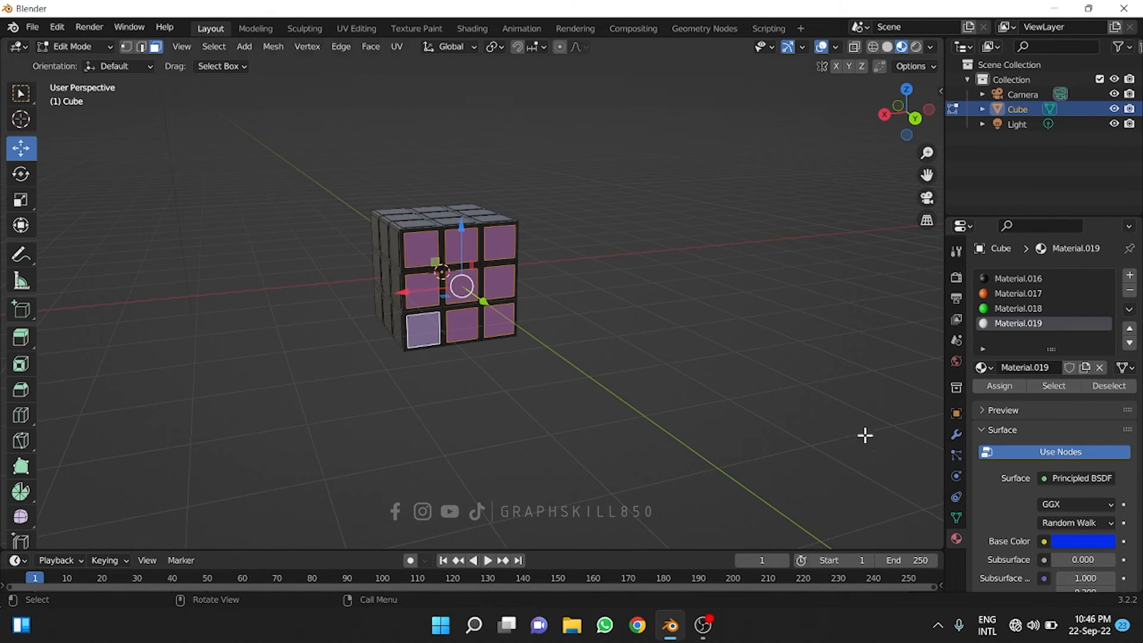
pyautogui.hotkey('alt', 'a')
pyautogui.moveTo(418, 395); pyautogui.dragTo(615, 387, button='middle')
pyautogui.click(480, 259)
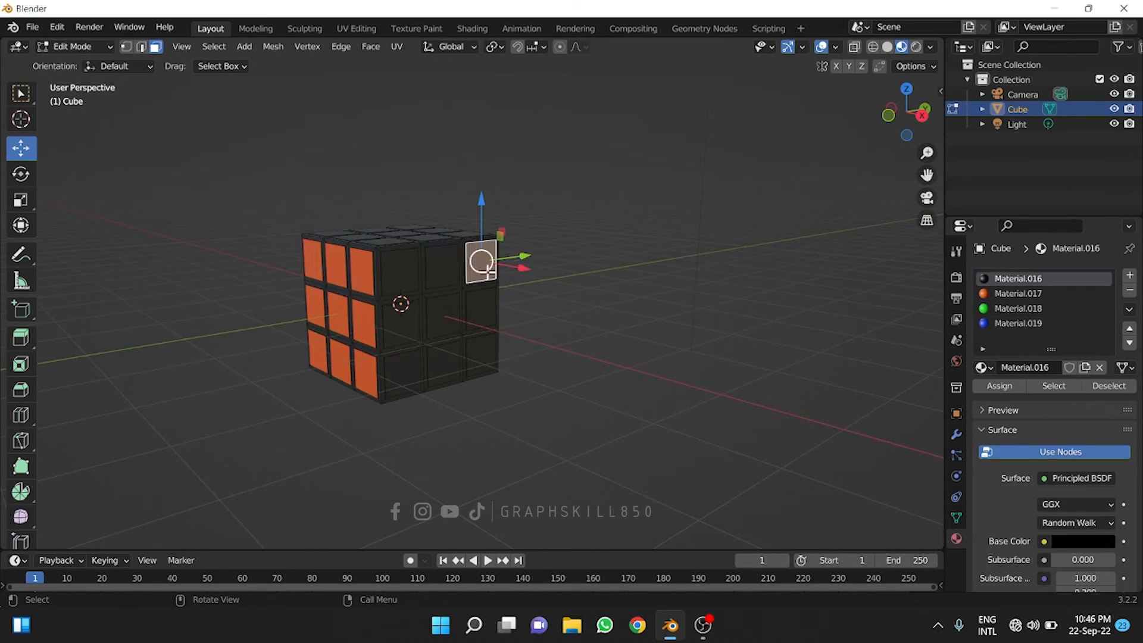
pyautogui.keyDown('ctrl'); pyautogui.click(432, 273); pyautogui.keyUp('ctrl')
pyautogui.keyDown('ctrl'); pyautogui.click(398, 266); pyautogui.keyUp('ctrl')
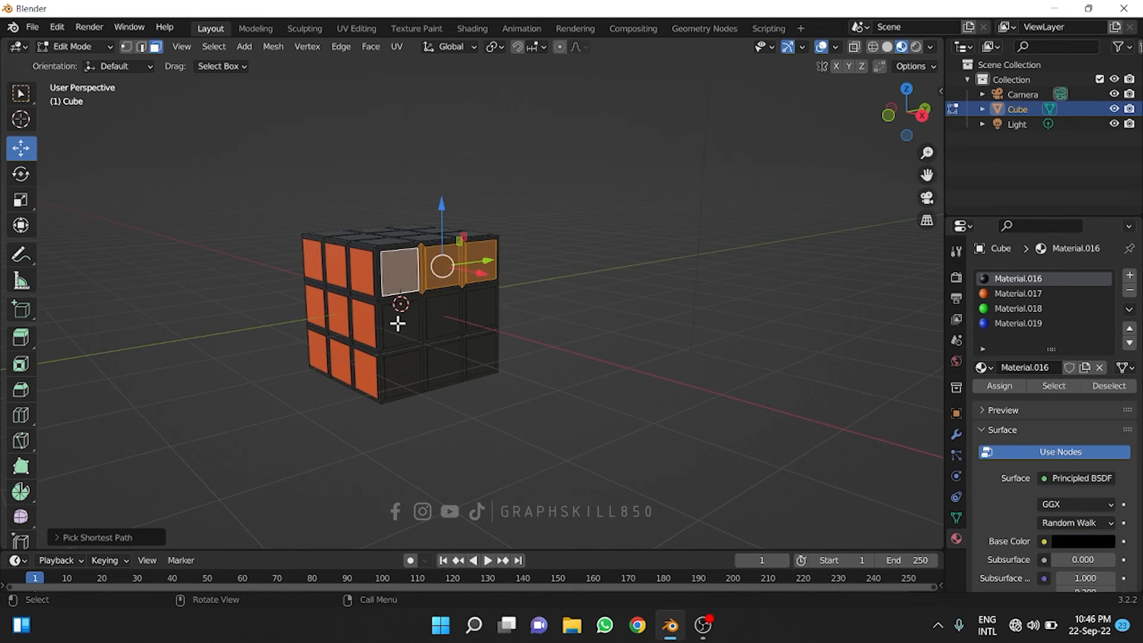
pyautogui.click(510, 314)
pyautogui.click(475, 263)
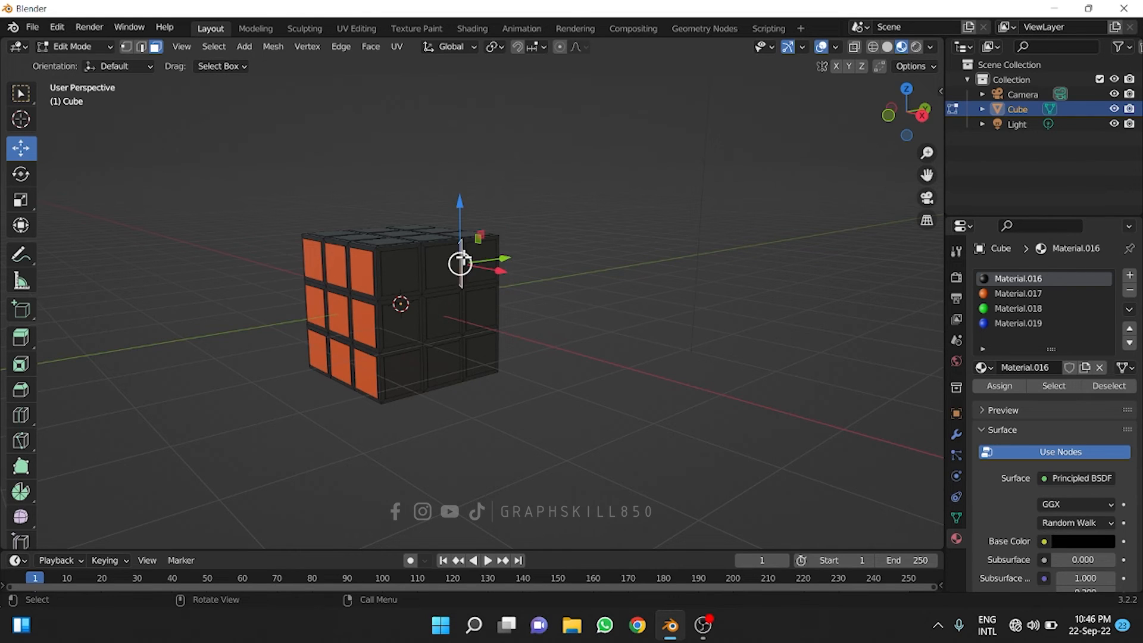
pyautogui.keyDown('ctrl'); pyautogui.click(445, 265); pyautogui.keyUp('ctrl')
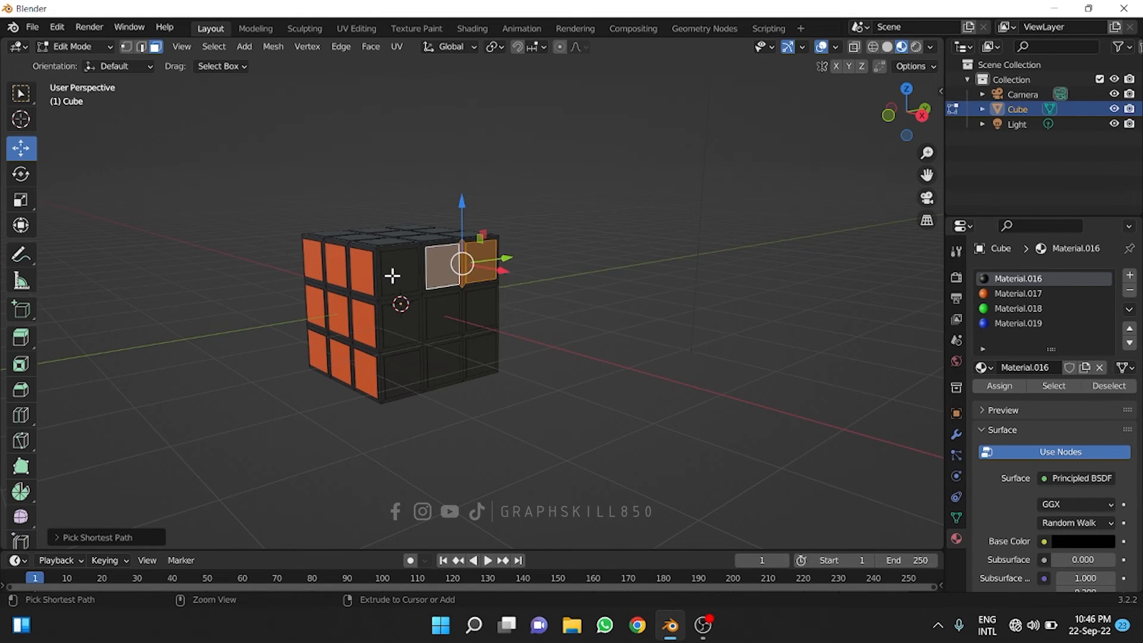
pyautogui.click(646, 282)
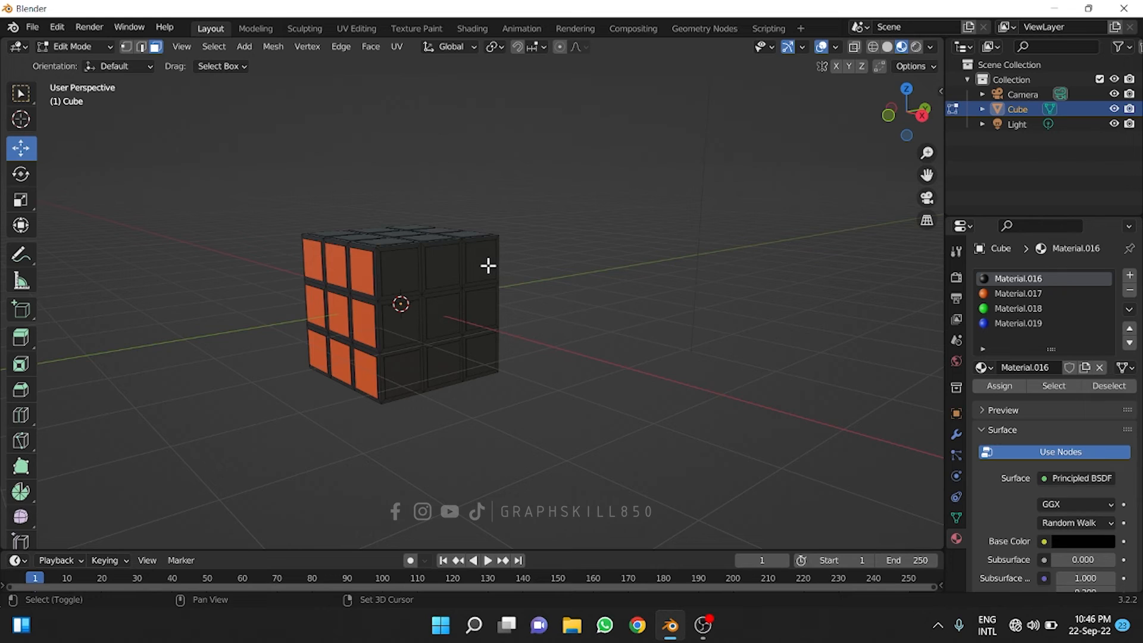
# Select all nine raised tiles on the cube's black +X side, without the gaps between them.
pyautogui.keyDown('shift'); pyautogui.click(484, 264); pyautogui.keyUp('shift')
pyautogui.keyDown('shift'); pyautogui.click(437, 264); pyautogui.keyUp('shift')
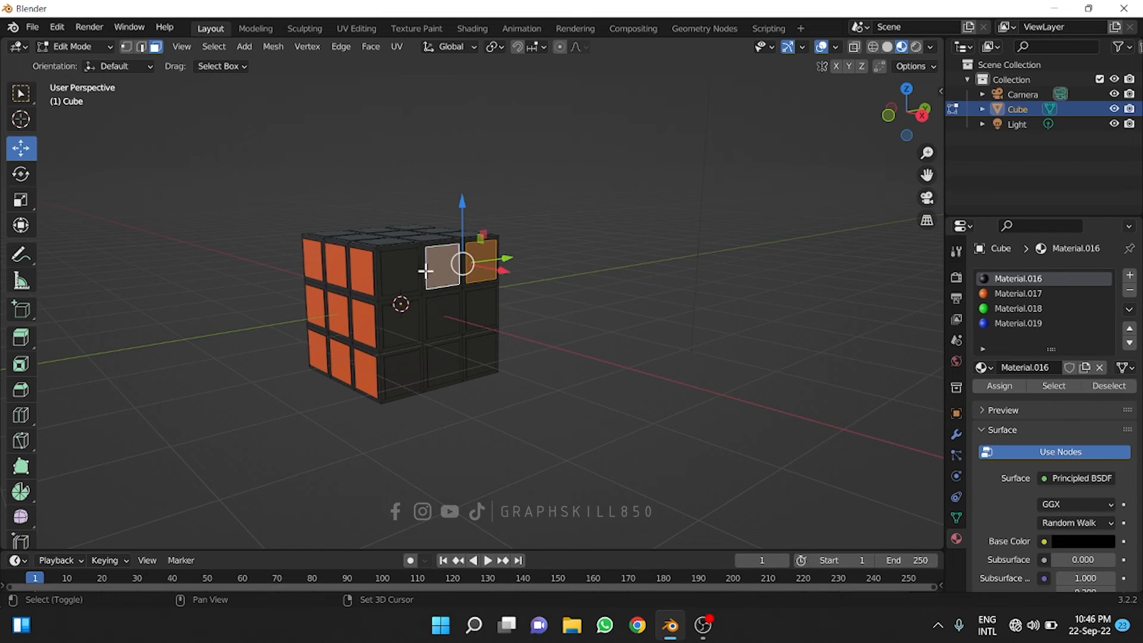
pyautogui.keyDown('shift'); pyautogui.click(405, 276); pyautogui.keyUp('shift')
pyautogui.keyDown('shift'); pyautogui.click(405, 313); pyautogui.keyUp('shift')
pyautogui.keyDown('shift'); pyautogui.click(446, 314); pyautogui.keyUp('shift')
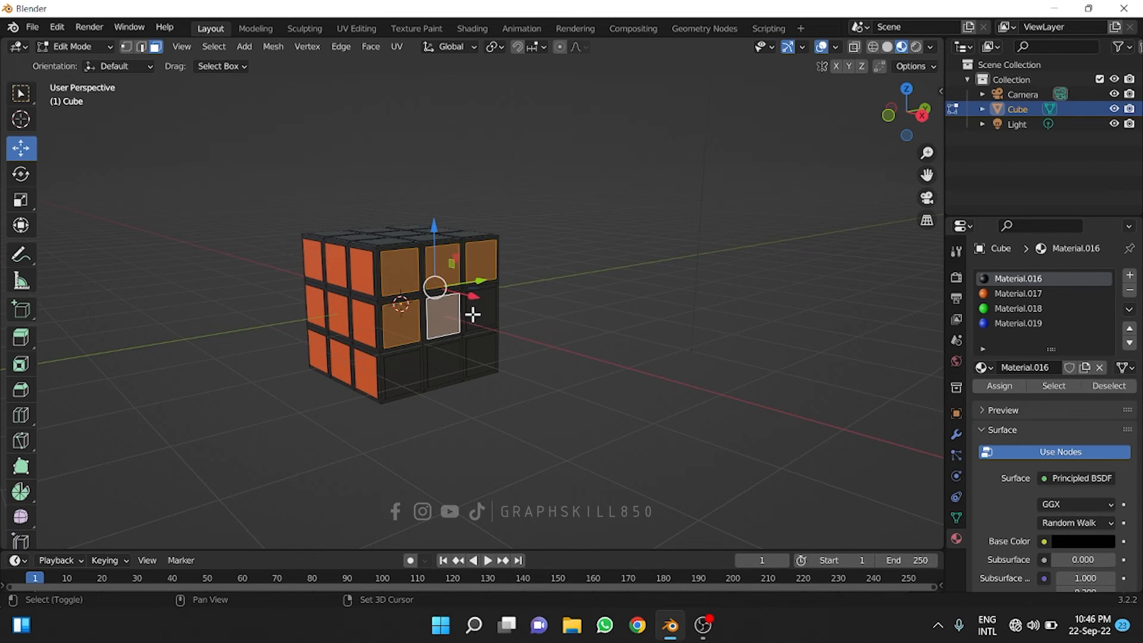
pyautogui.keyDown('shift'); pyautogui.click(482, 310); pyautogui.keyUp('shift')
pyautogui.keyDown('shift'); pyautogui.click(480, 355); pyautogui.keyUp('shift')
pyautogui.keyDown('shift'); pyautogui.click(442, 359); pyautogui.keyUp('shift')
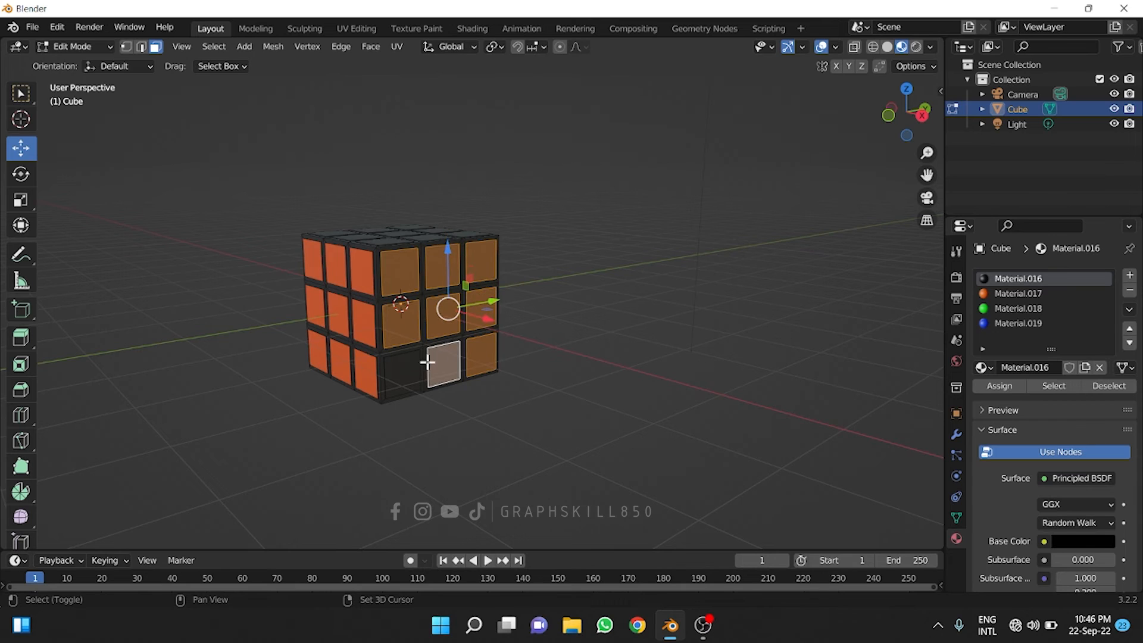
pyautogui.keyDown('shift'); pyautogui.click(410, 364); pyautogui.keyUp('shift')
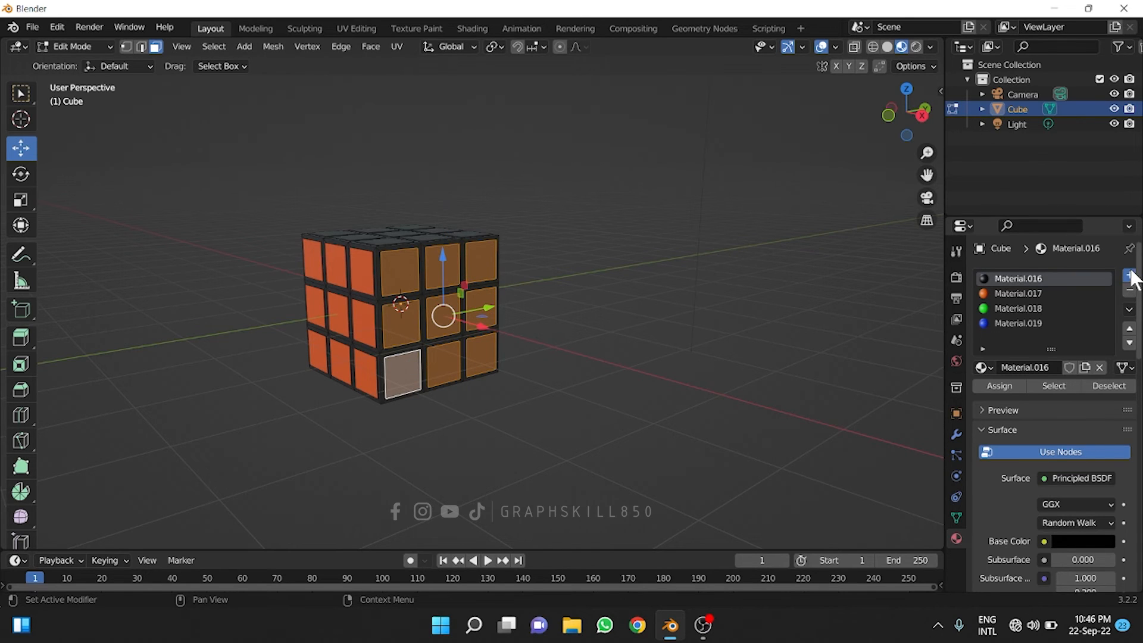
# Assign a new material with a magenta base colour to the nine selected +X tiles in a fifth material slot.
pyautogui.click(1129, 275)
pyautogui.click(1019, 369)
pyautogui.click(1006, 384)
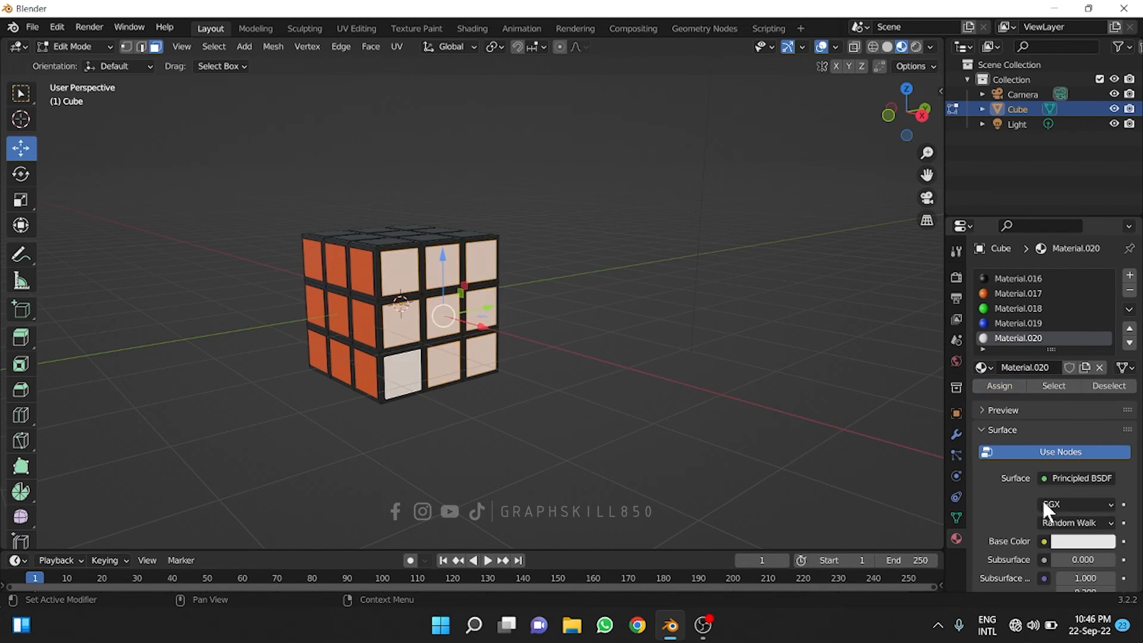
pyautogui.click(1081, 541)
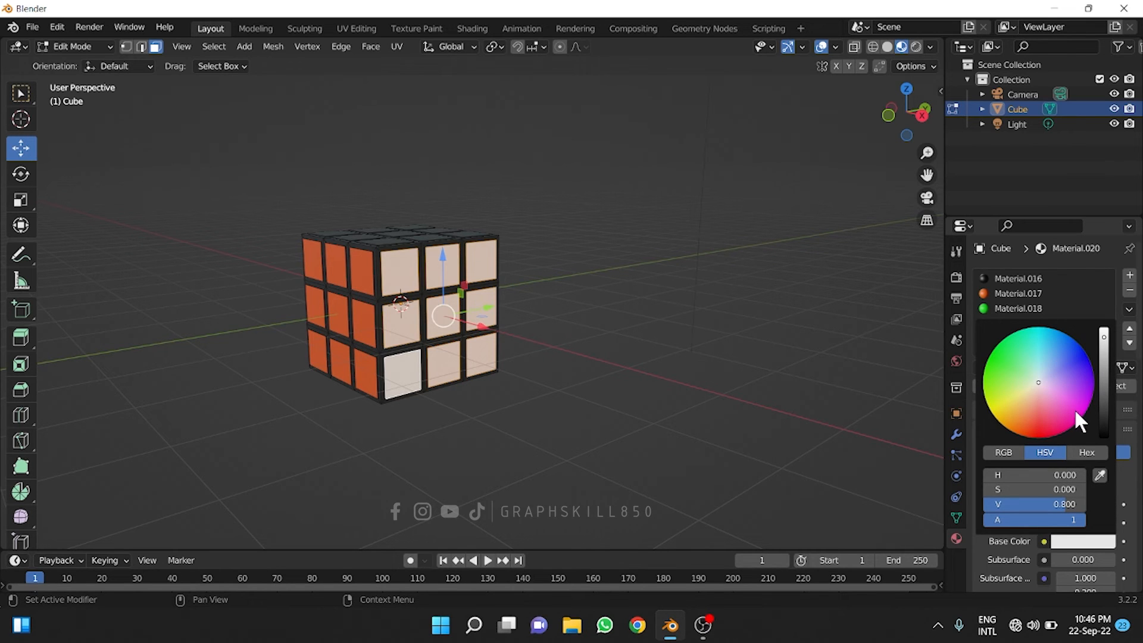
pyautogui.moveTo(1076, 412); pyautogui.dragTo(1085, 414)
# Select all nine raised tiles on the cube's black underside and give them a new material with the default white base colour.
pyautogui.moveTo(523, 347); pyautogui.dragTo(538, 235, button='middle')
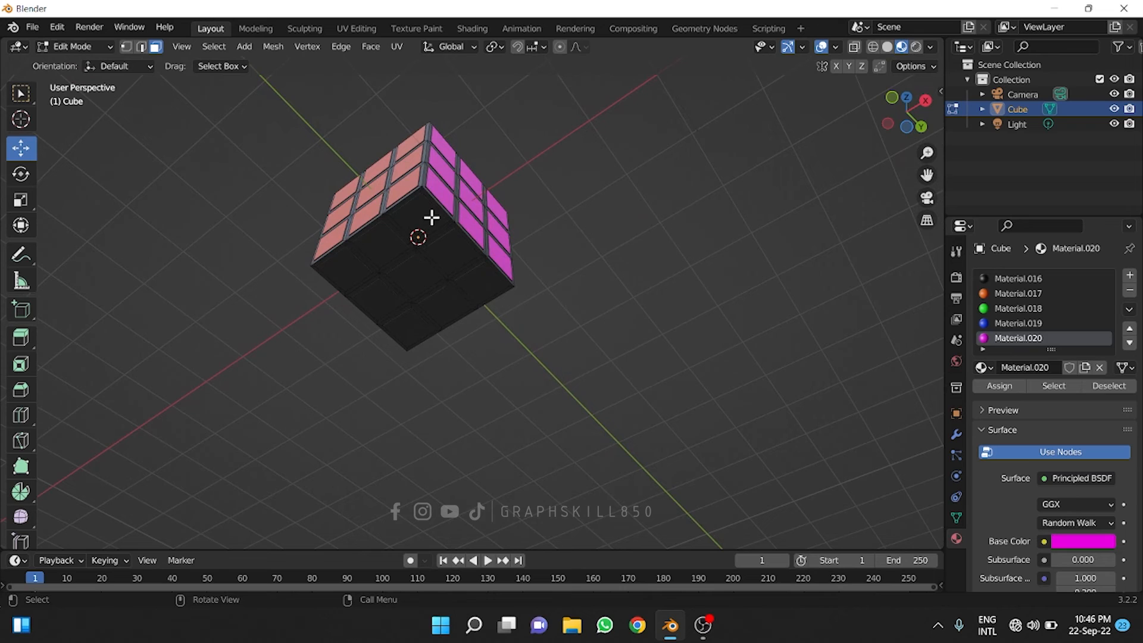
pyautogui.click(431, 217)
pyautogui.keyDown('shift'); pyautogui.click(367, 252); pyautogui.keyUp('shift')
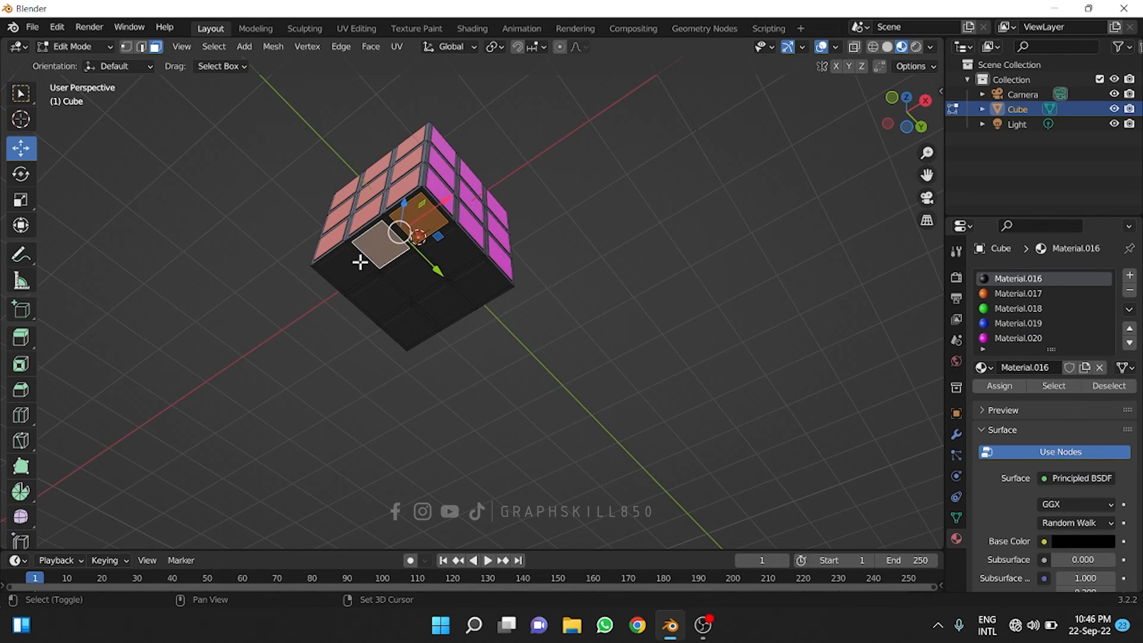
pyautogui.keyDown('shift'); pyautogui.click(365, 284); pyautogui.keyUp('shift')
pyautogui.keyDown('shift'); pyautogui.click(374, 297); pyautogui.keyUp('shift')
pyautogui.keyDown('shift'); pyautogui.click(409, 278); pyautogui.keyUp('shift')
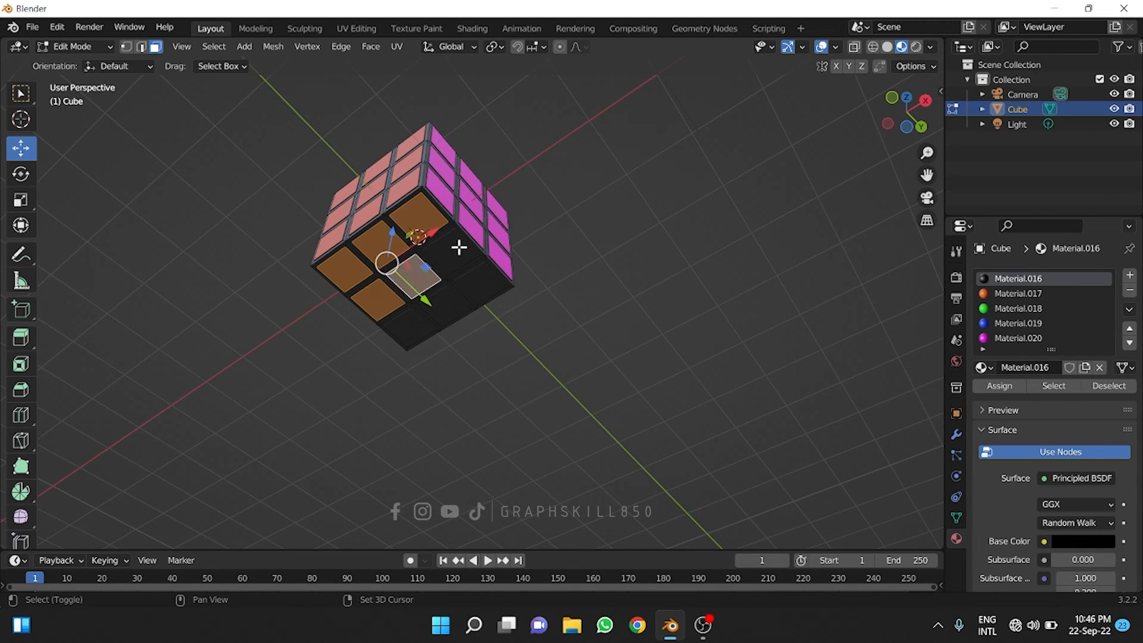
pyautogui.keyDown('shift'); pyautogui.click(458, 249); pyautogui.keyUp('shift')
pyautogui.keyDown('shift'); pyautogui.click(462, 293); pyautogui.keyUp('shift')
pyautogui.keyDown('shift'); pyautogui.click(444, 309); pyautogui.keyUp('shift')
pyautogui.keyDown('shift'); pyautogui.click(408, 327); pyautogui.keyUp('shift')
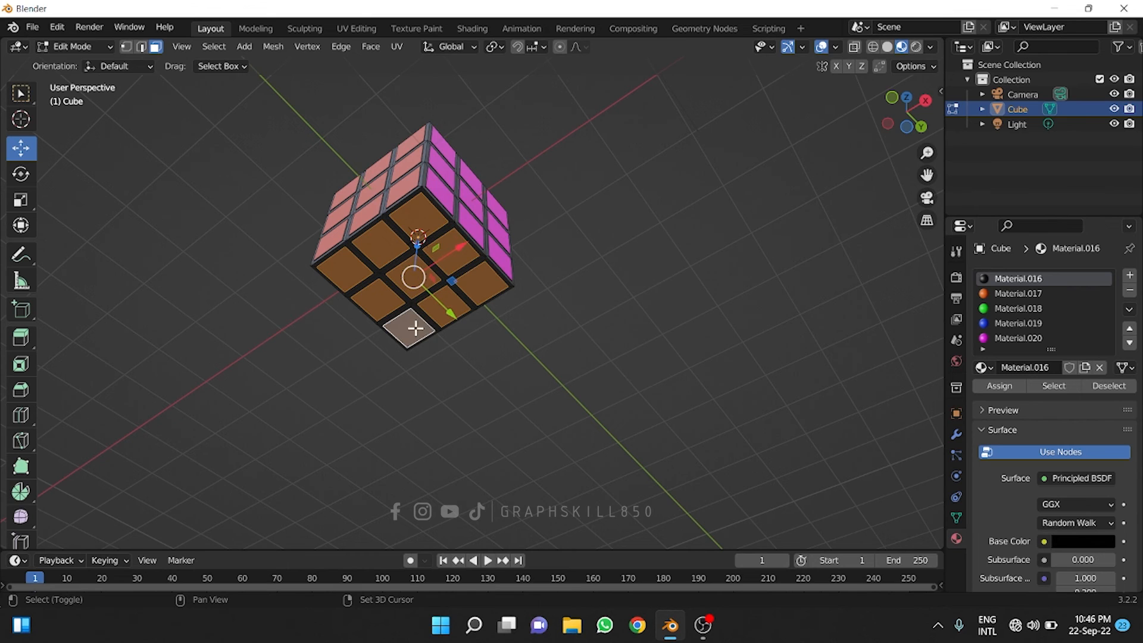
pyautogui.click(1130, 275)
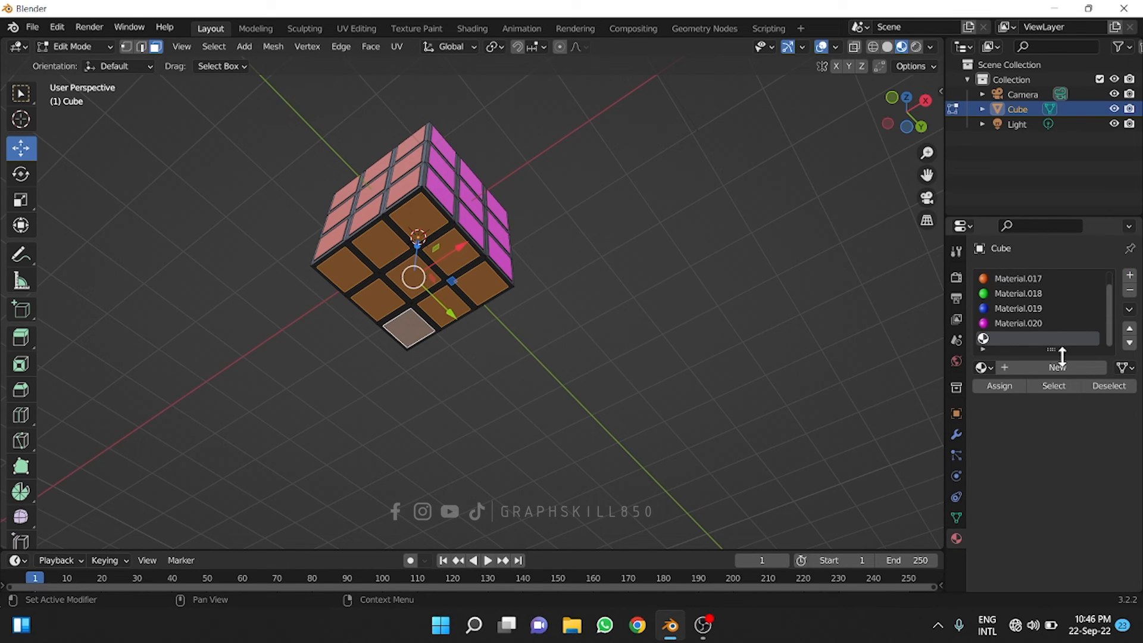
pyautogui.click(1033, 369)
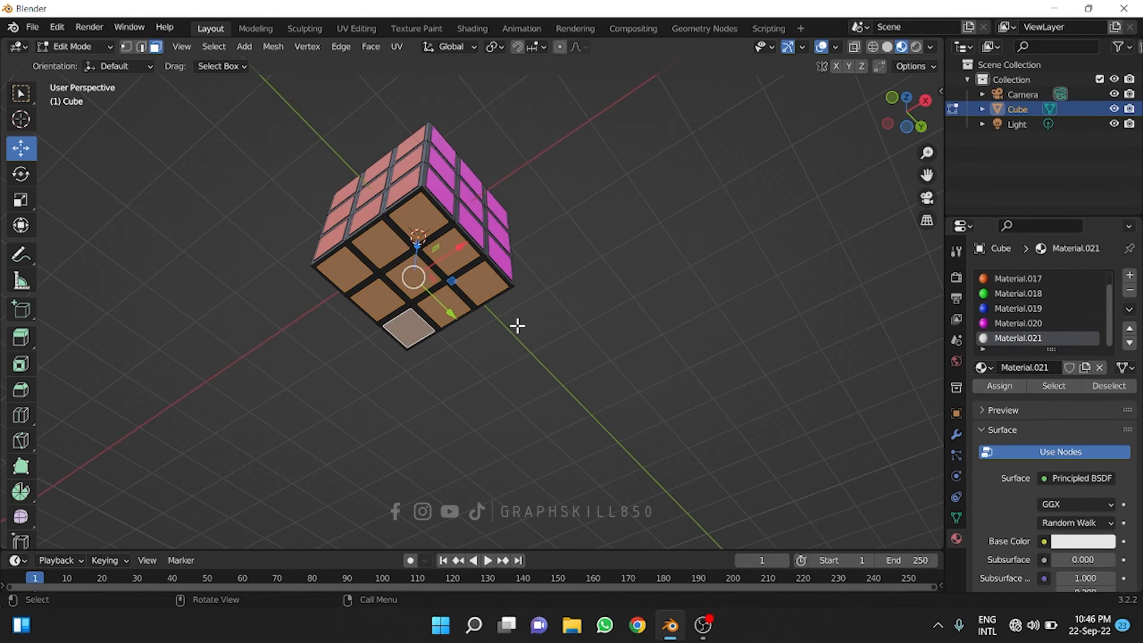
pyautogui.moveTo(517, 325); pyautogui.dragTo(610, 407, button='middle')
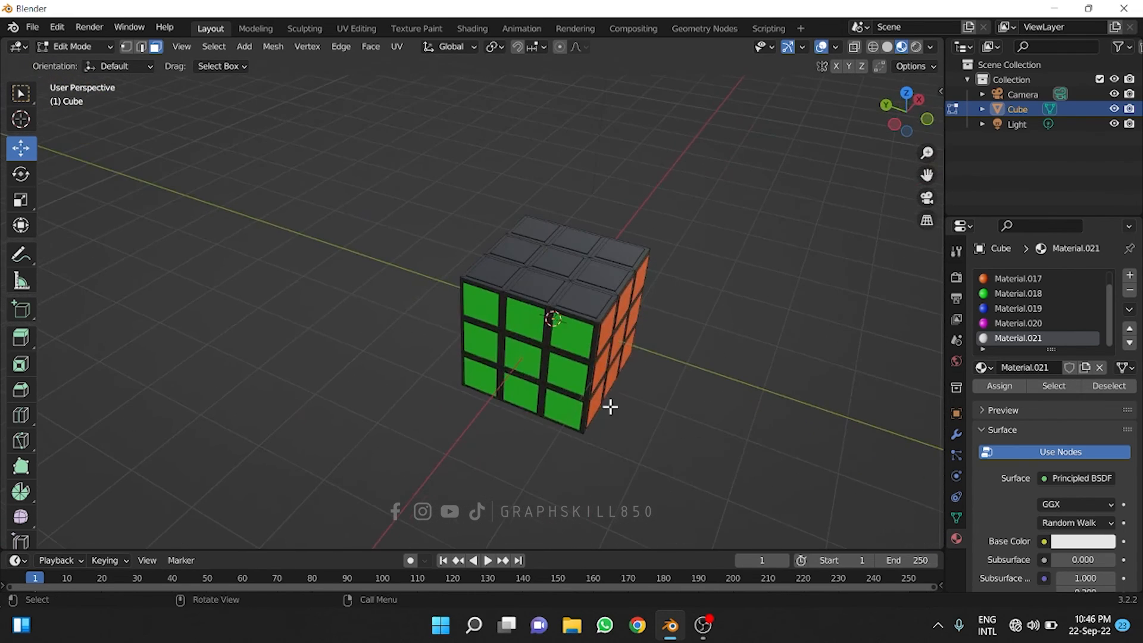
pyautogui.click(579, 309)
pyautogui.keyDown('ctrl'); pyautogui.click(530, 244); pyautogui.keyUp('ctrl')
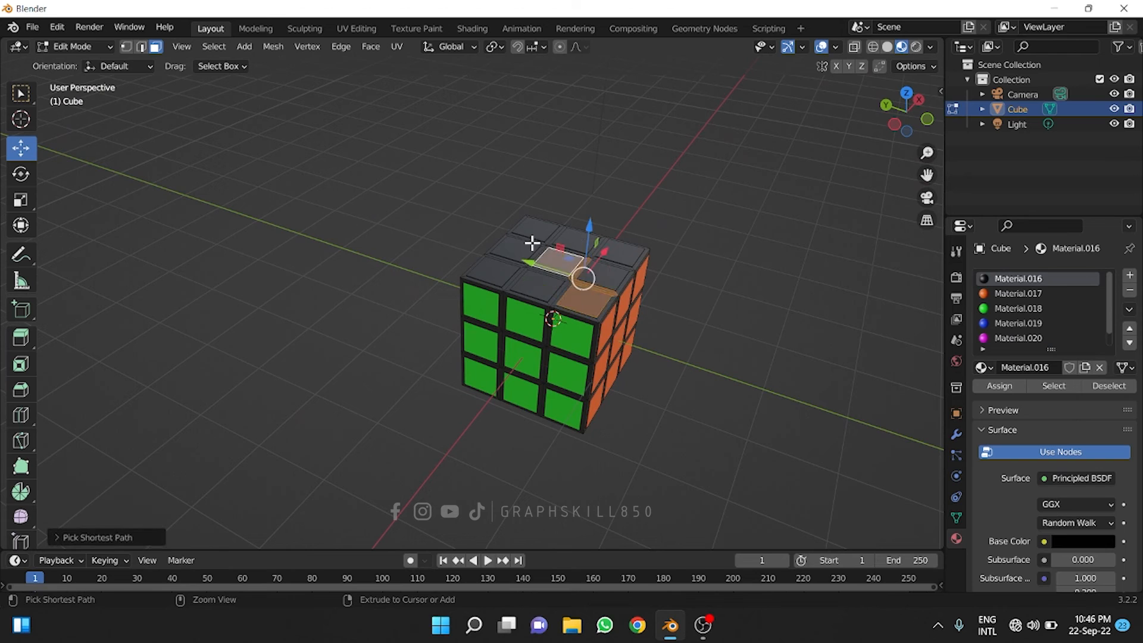
pyautogui.keyDown('ctrl'); pyautogui.click(532, 230); pyautogui.keyUp('ctrl')
pyautogui.click(661, 306)
# Select all nine raised tiles on the cube's black upper side, leaving the gaps between them unselected.
pyautogui.click(584, 295)
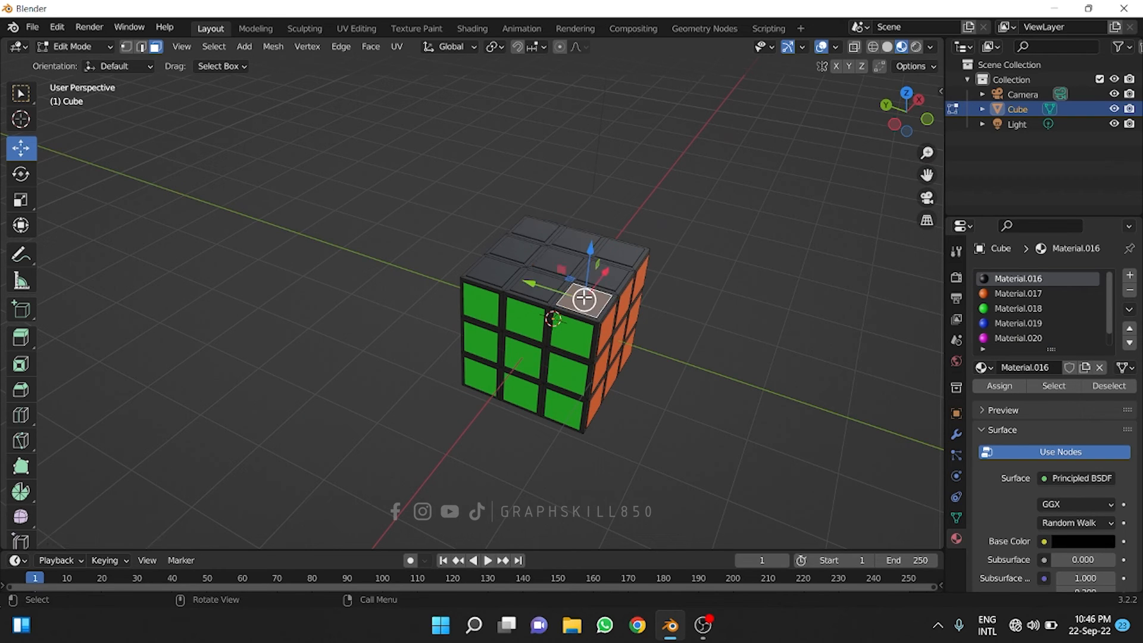
pyautogui.keyDown('ctrl'); pyautogui.click(604, 276); pyautogui.keyUp('ctrl')
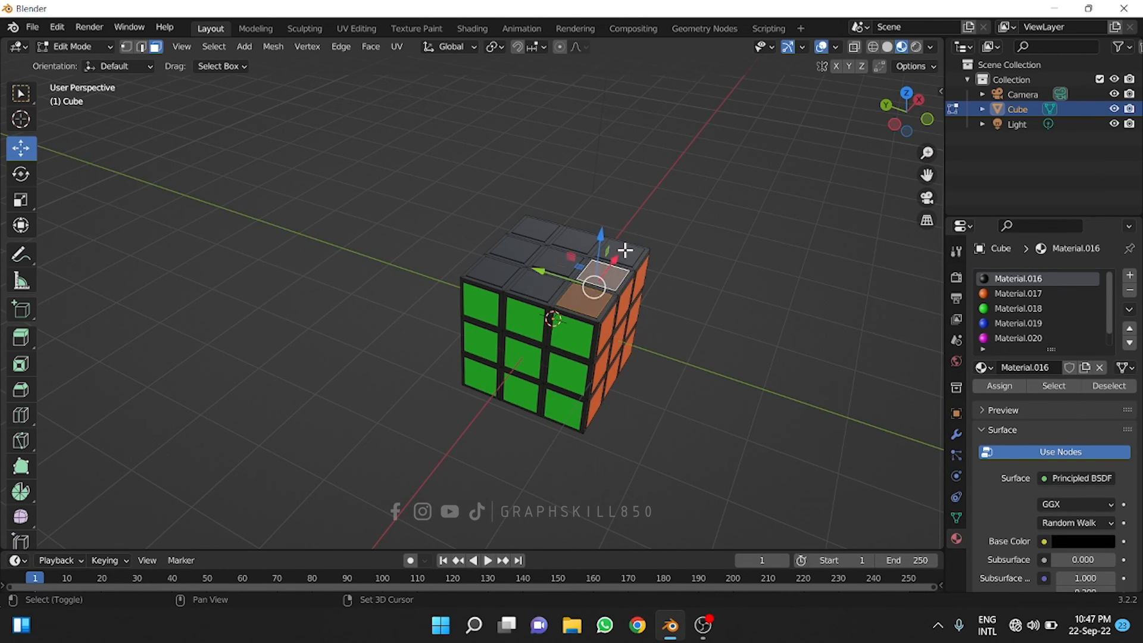
pyautogui.keyDown('ctrl'); pyautogui.click(612, 246); pyautogui.keyUp('ctrl')
pyautogui.keyDown('ctrl'); pyautogui.click(583, 243); pyautogui.keyUp('ctrl')
pyautogui.keyDown('ctrl'); pyautogui.click(536, 230); pyautogui.keyUp('ctrl')
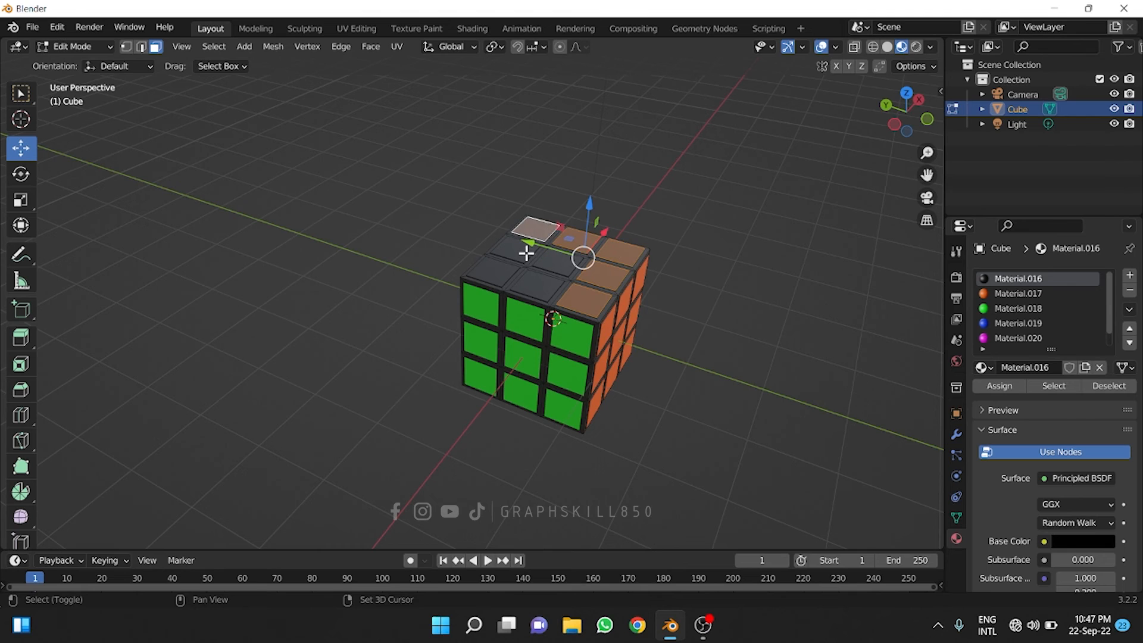
pyautogui.keyDown('ctrl'); pyautogui.click(526, 250); pyautogui.keyUp('ctrl')
pyautogui.keyDown('ctrl'); pyautogui.click(542, 286); pyautogui.keyUp('ctrl')
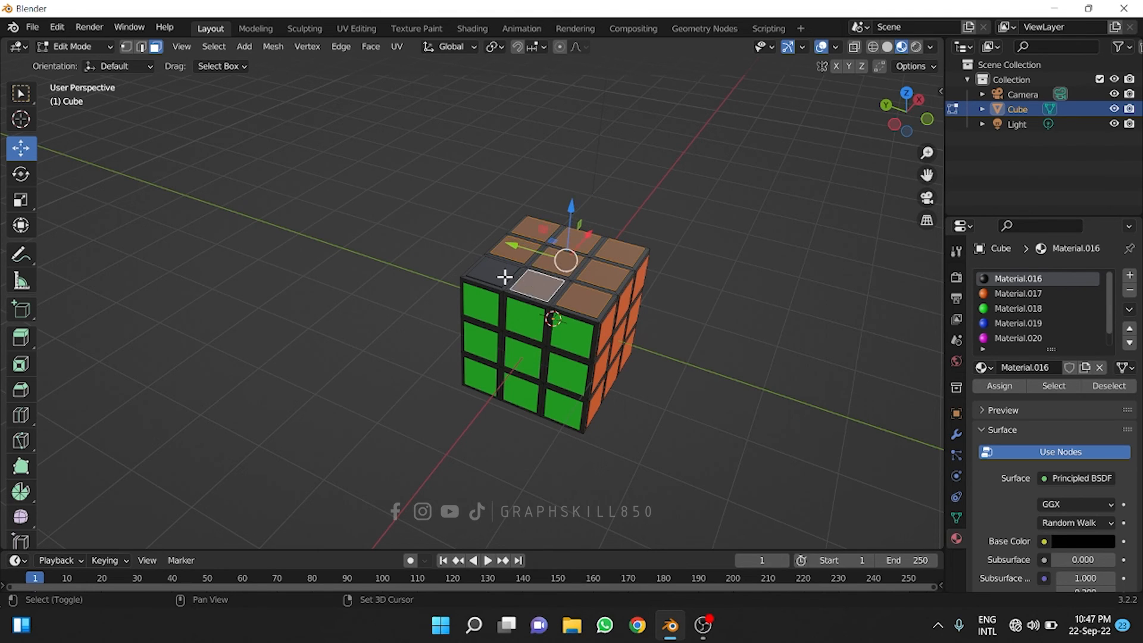
pyautogui.keyDown('ctrl'); pyautogui.click(500, 273); pyautogui.keyUp('ctrl')
# Assign a new yellow material to the selected upper tiles, with base colour hue 0.084 and saturation 1.000, and clear the selection.
pyautogui.click(1130, 275)
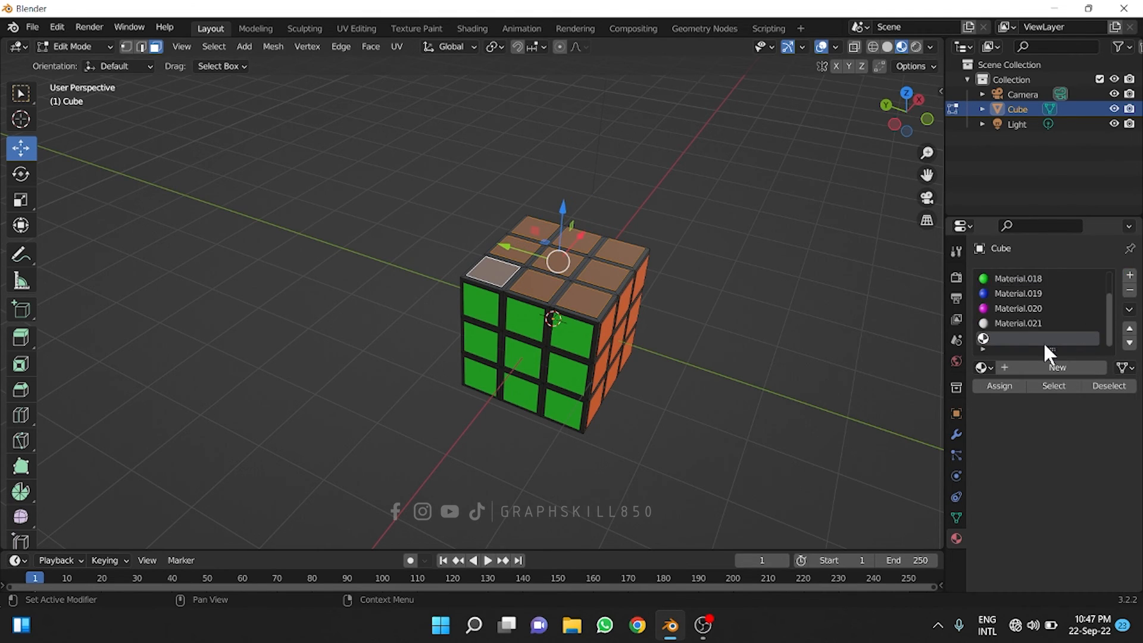
pyautogui.click(1036, 369)
pyautogui.click(995, 385)
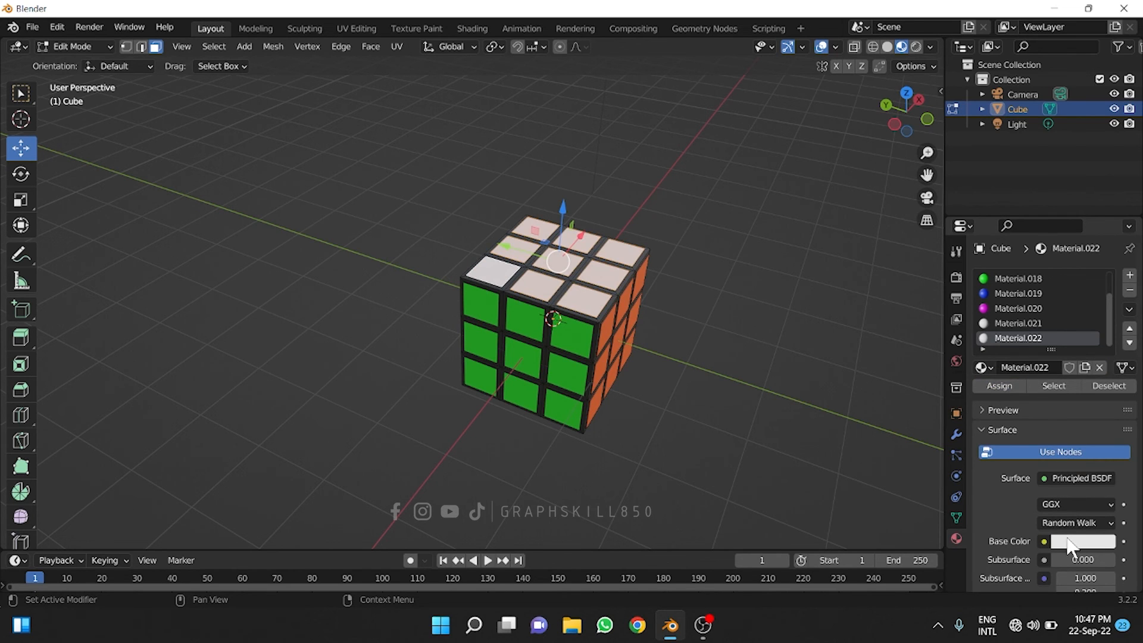
pyautogui.click(1074, 542)
pyautogui.moveTo(1019, 425); pyautogui.dragTo(1012, 422)
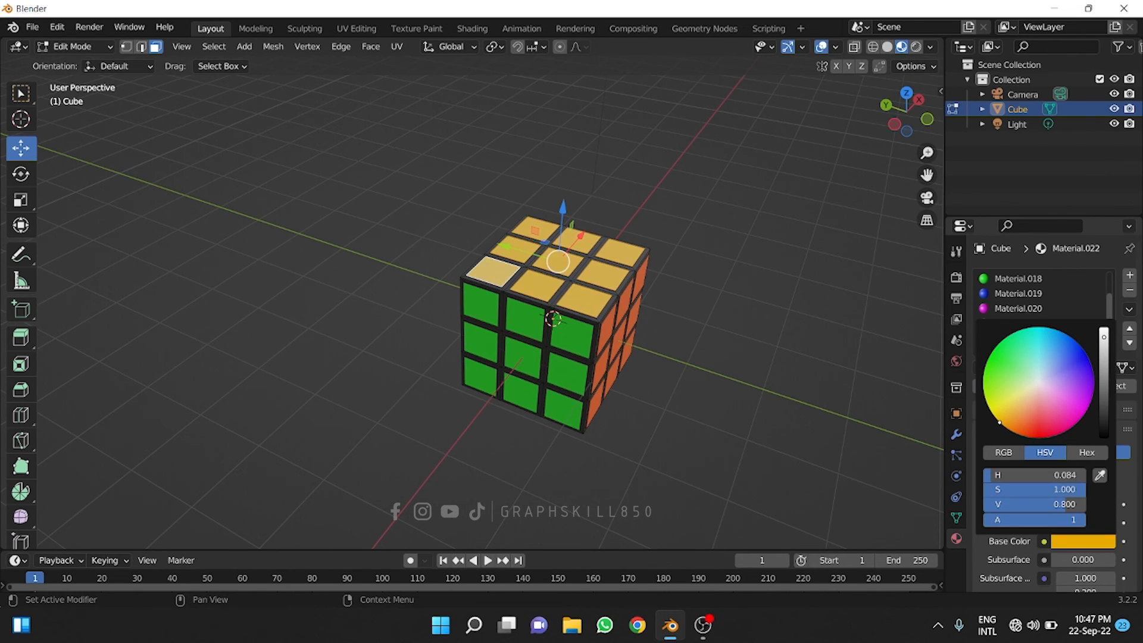
pyautogui.click(710, 433)
pyautogui.moveTo(626, 405); pyautogui.dragTo(578, 404, button='middle')
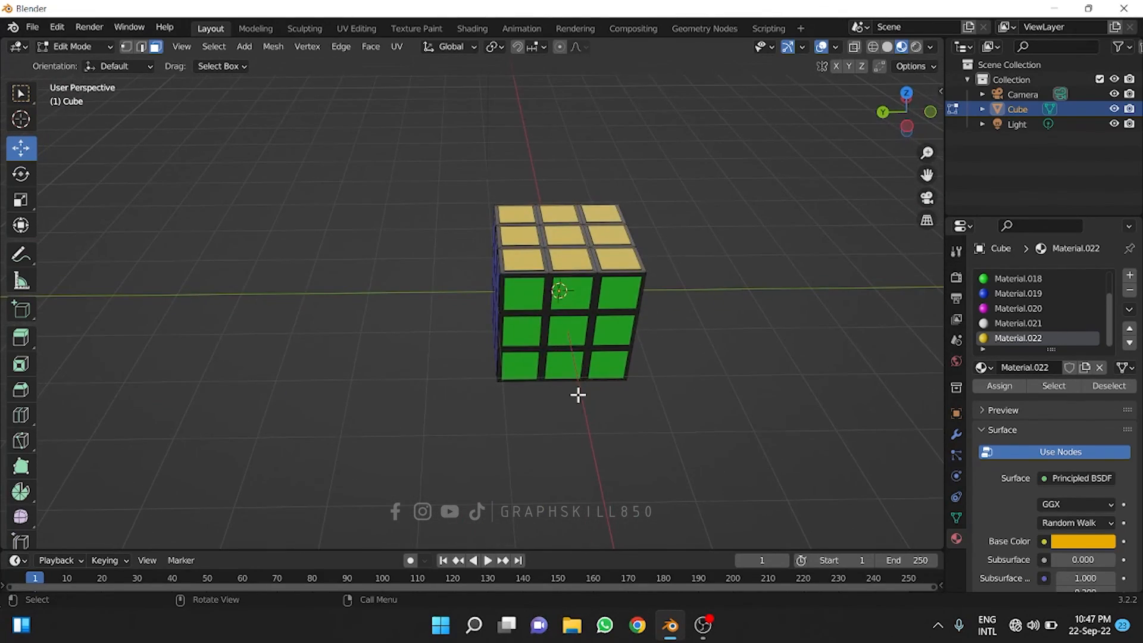
pyautogui.scroll(-2, 587, 294)
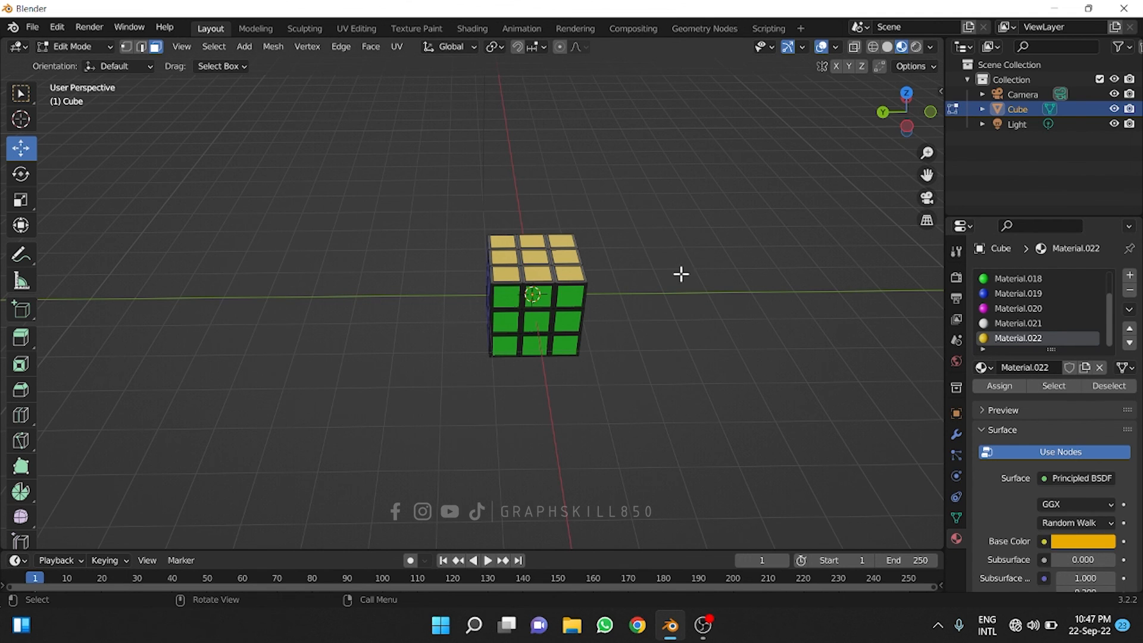
pyautogui.moveTo(557, 285); pyautogui.dragTo(520, 279, button='middle')
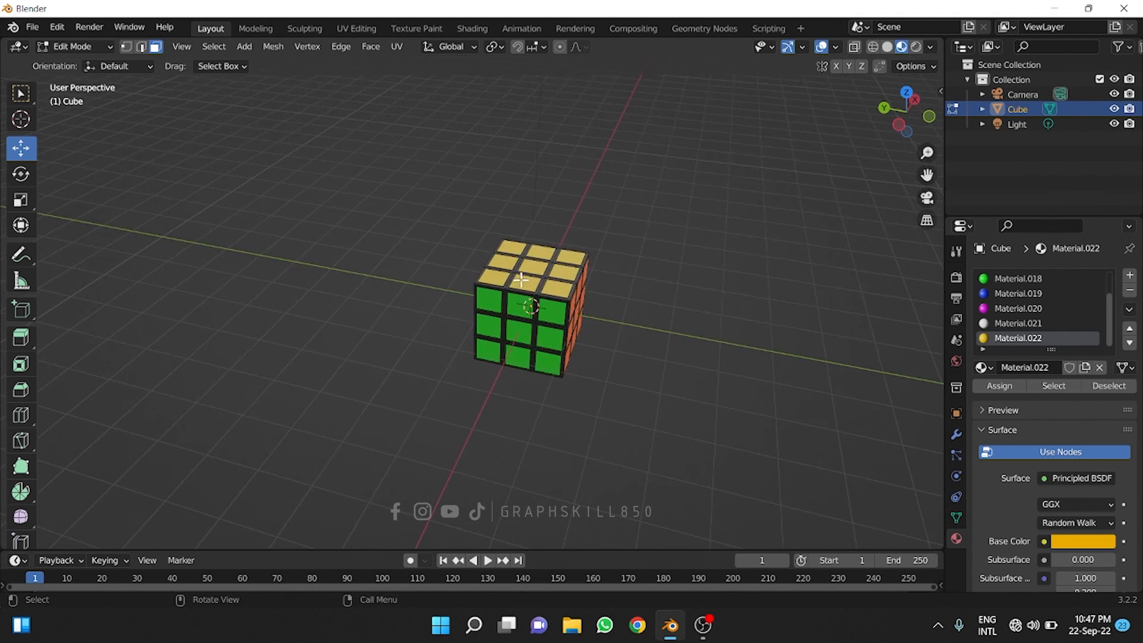